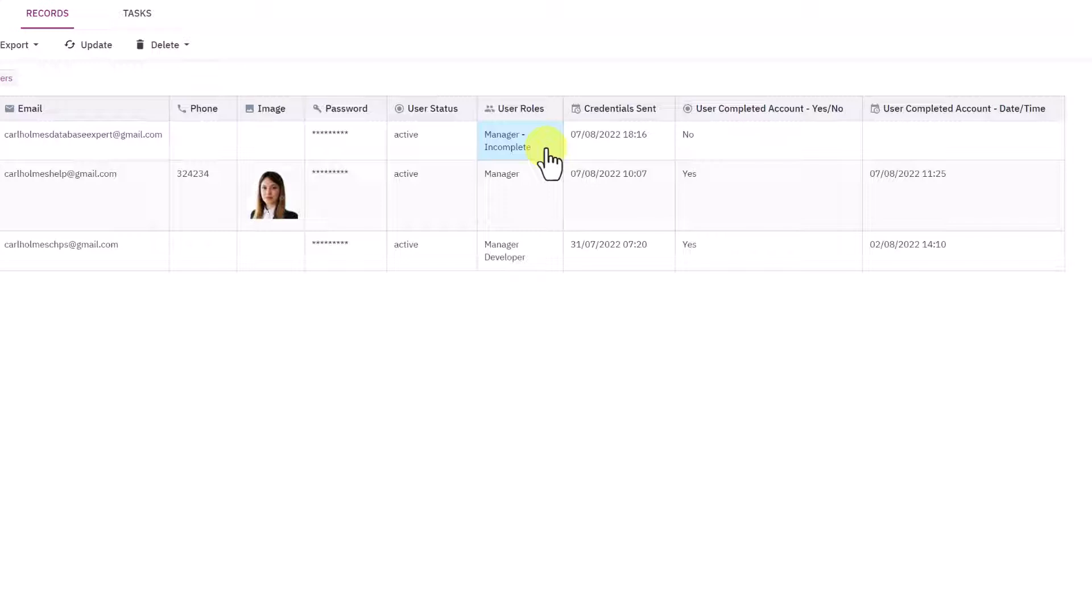
- Examine the user roles and account completion fields in the Accounts records
left_click(534, 183)
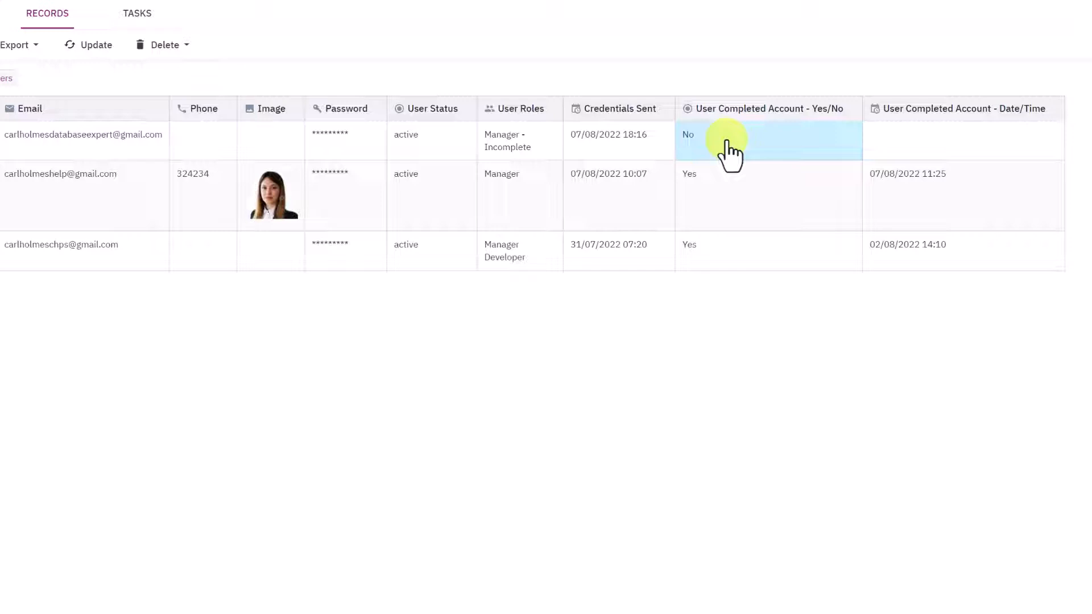
left_click(917, 143)
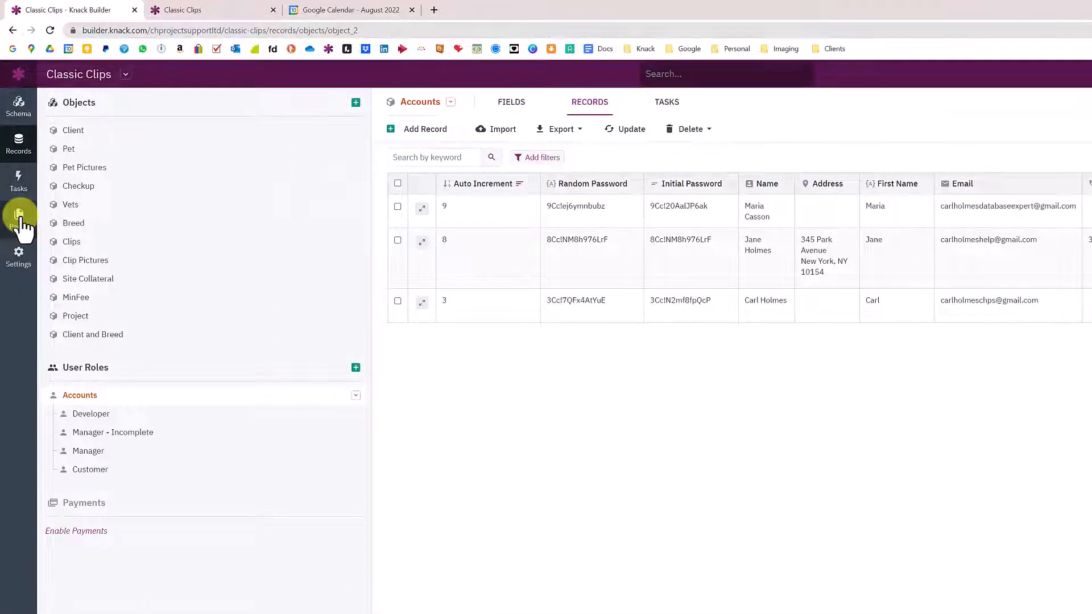
- Check which user roles the Home Login page allows to access its child pages
left_click(20, 219)
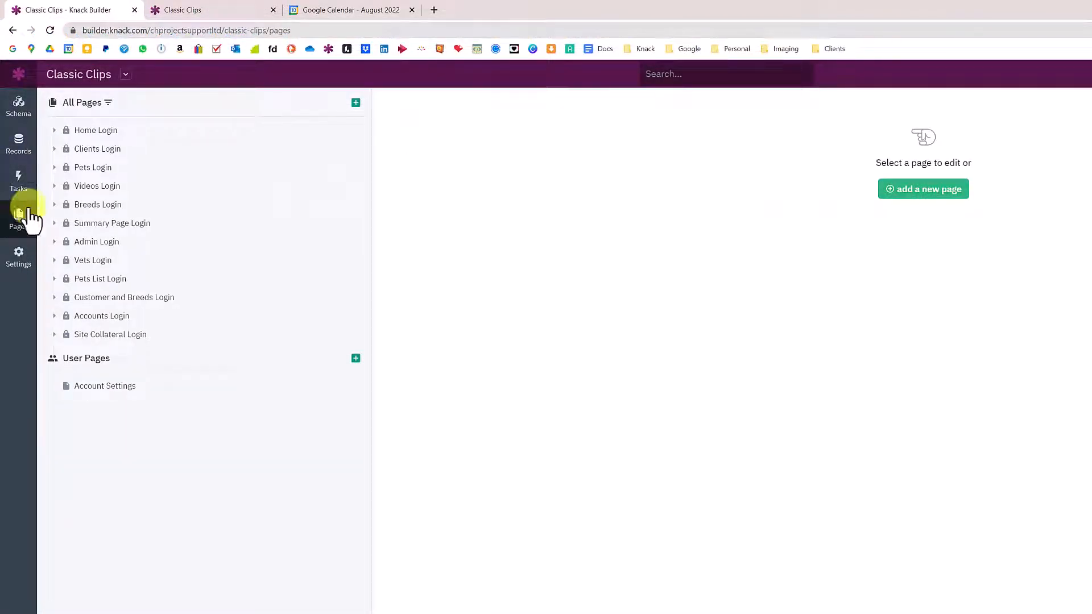
left_click(94, 134)
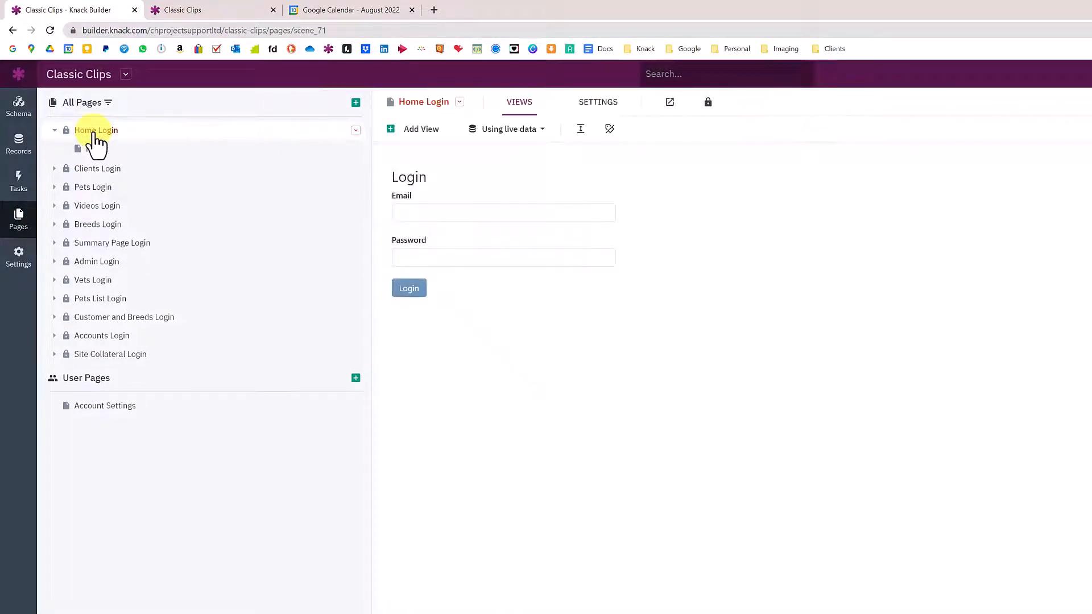
left_click(708, 104)
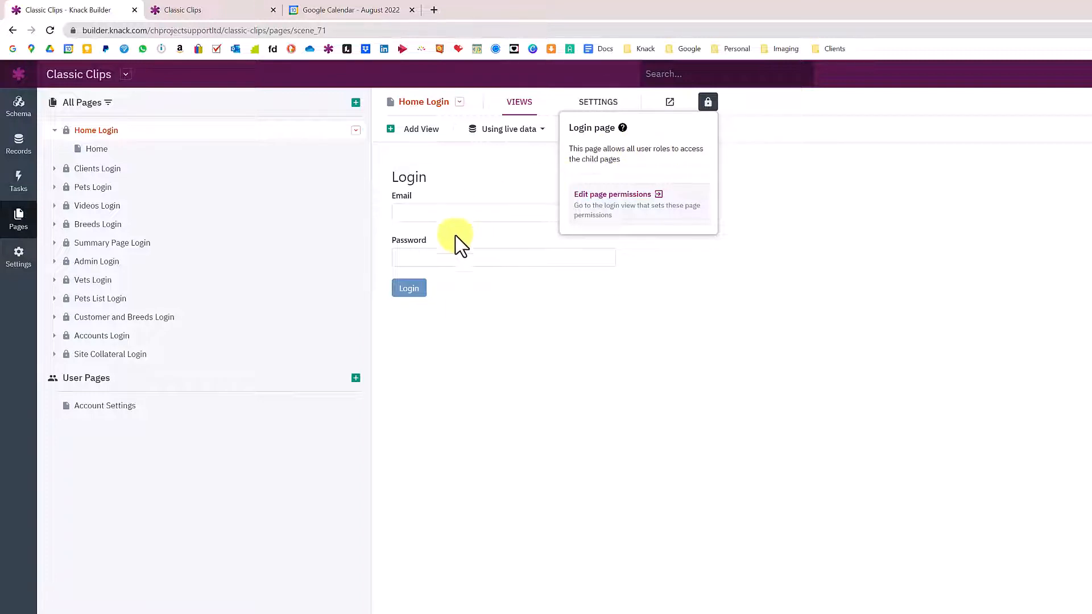
left_click(474, 213)
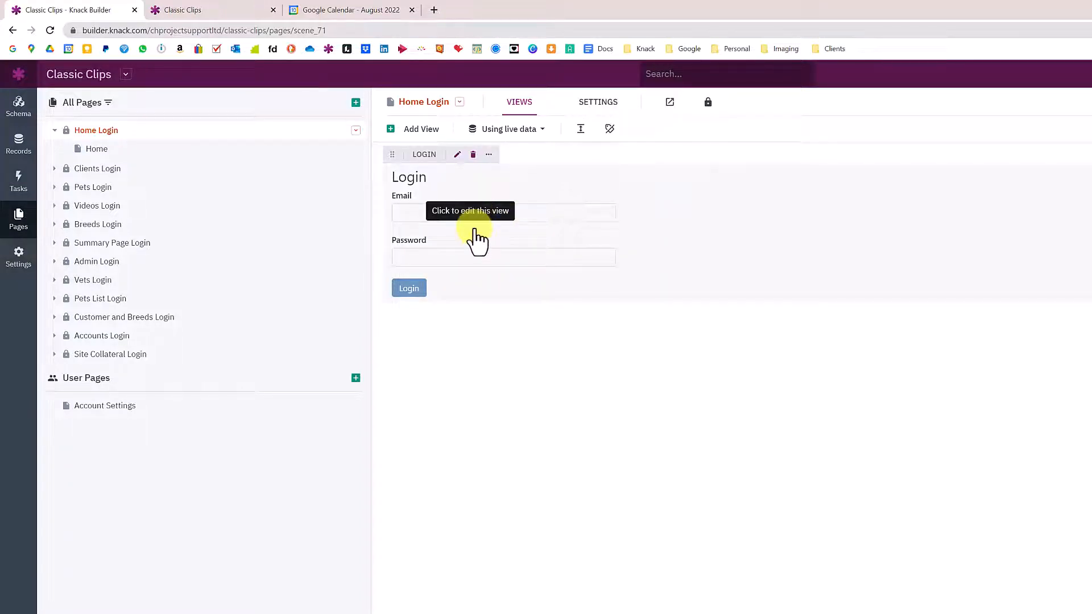
- Review the Home page's rules that redirect each user role to an existing page
left_click(100, 153)
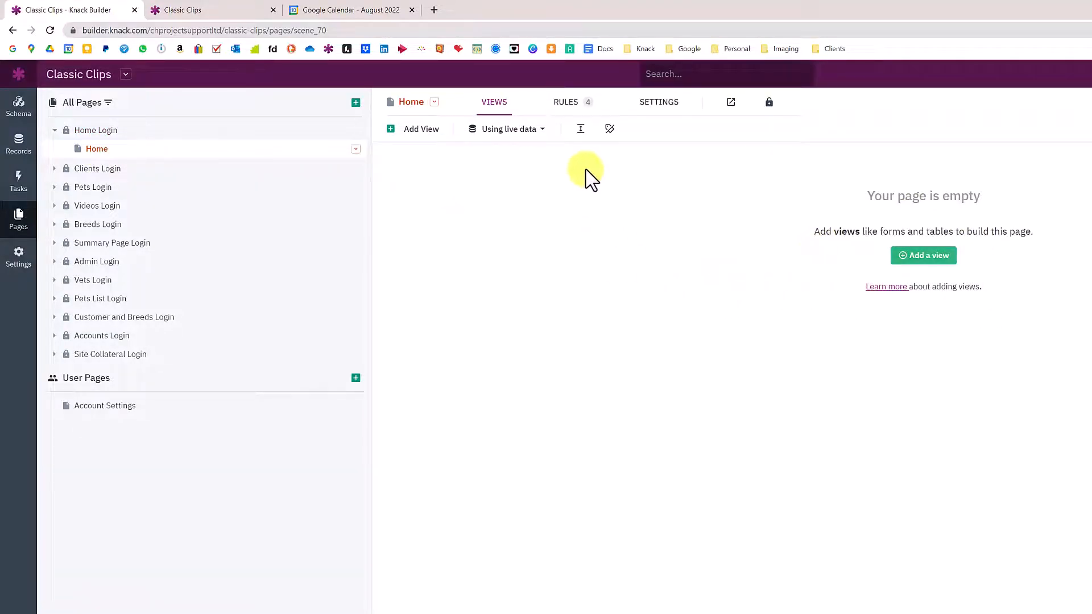
left_click(568, 106)
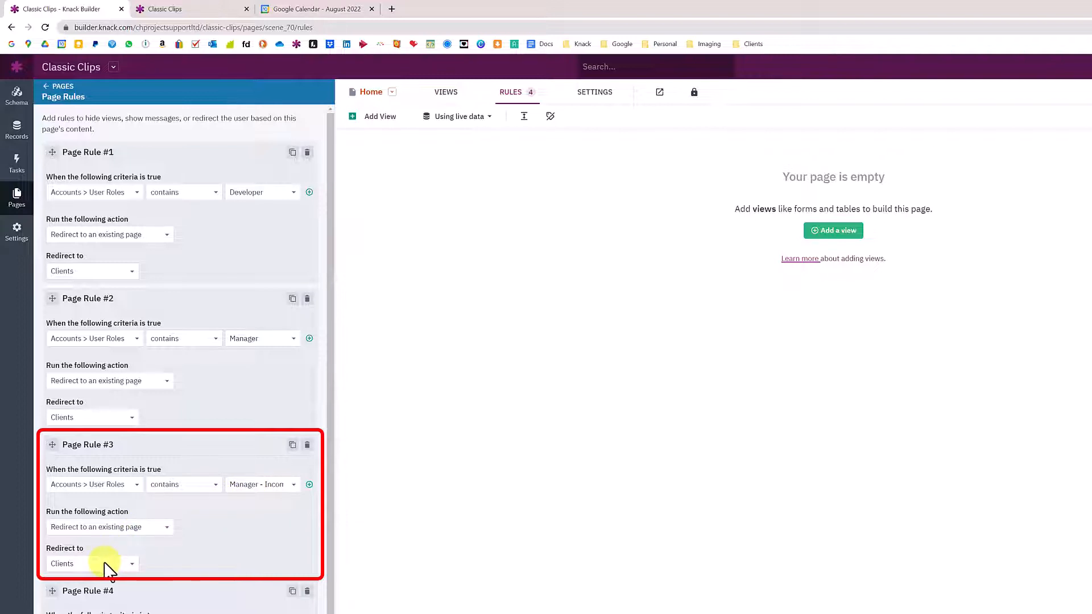
left_click(20, 201)
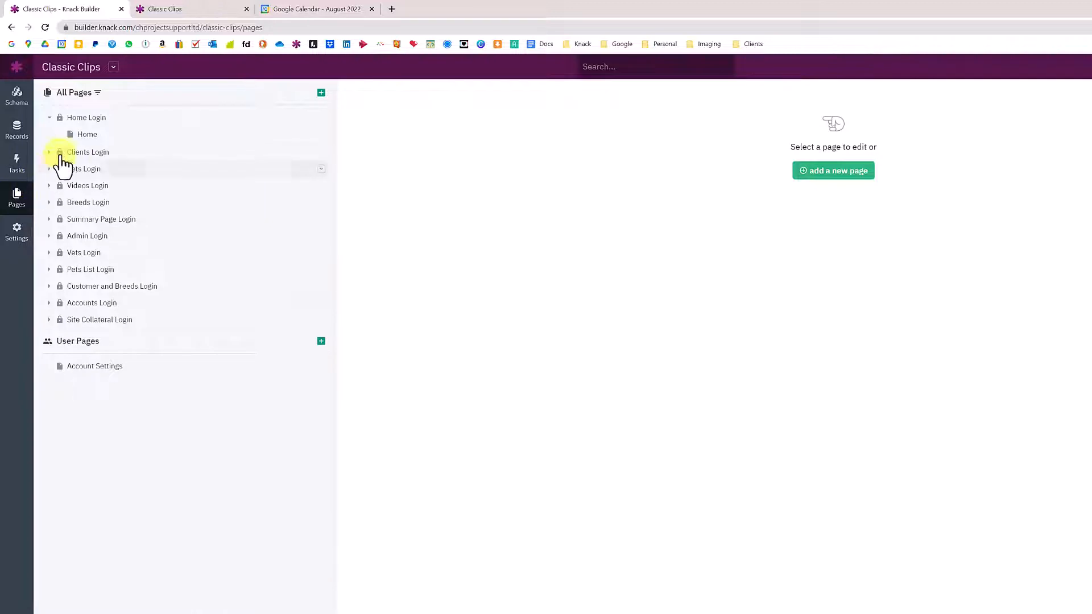
- Review the Clients page's rules that hide views according to the User Completed Account field
left_click(83, 159)
left_click(88, 174)
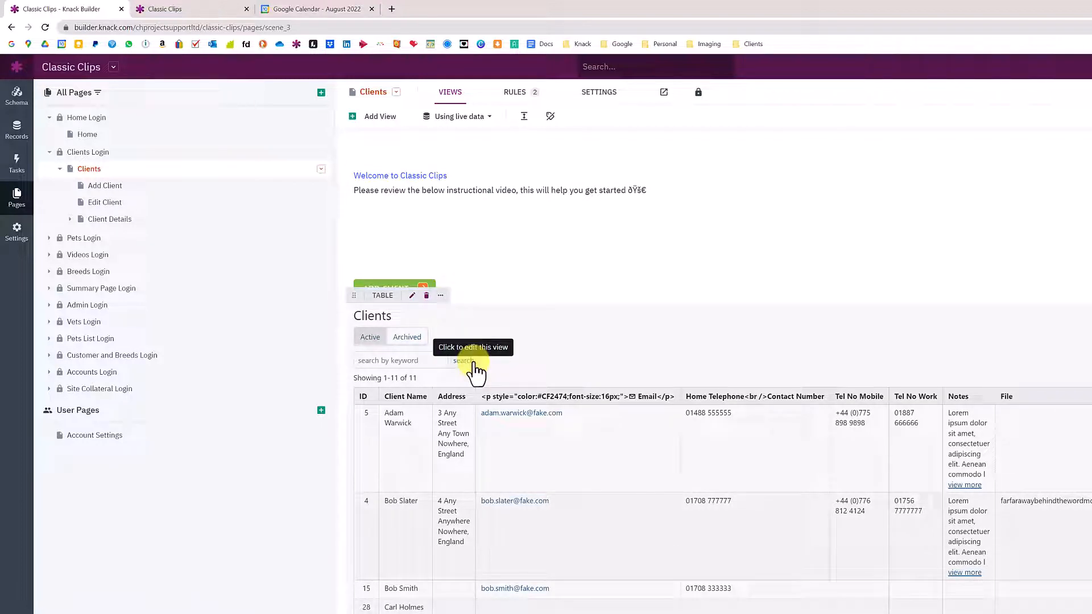
left_click(523, 92)
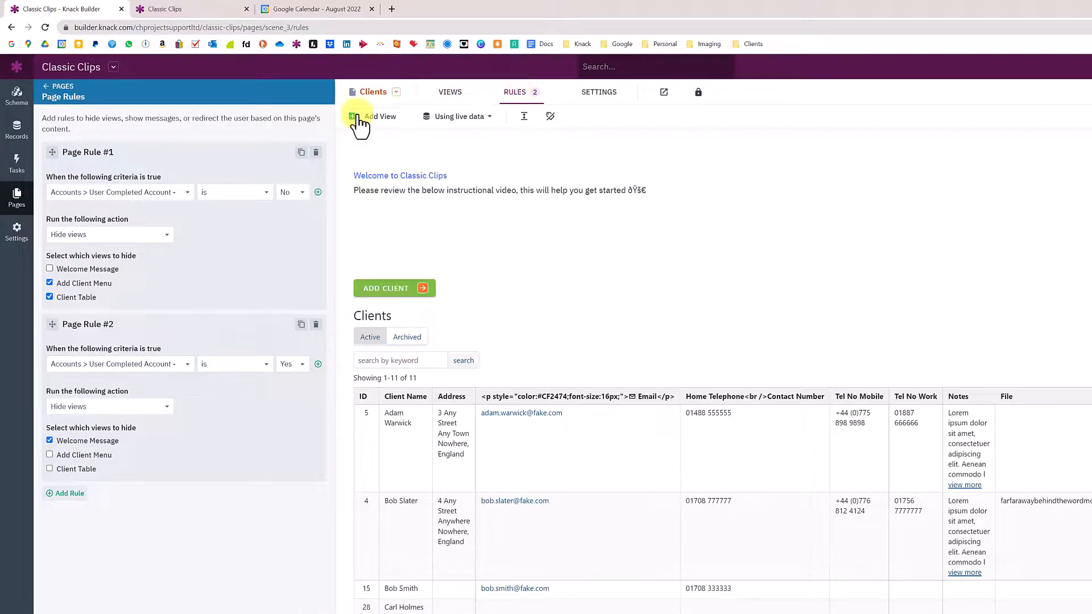
left_click(142, 191)
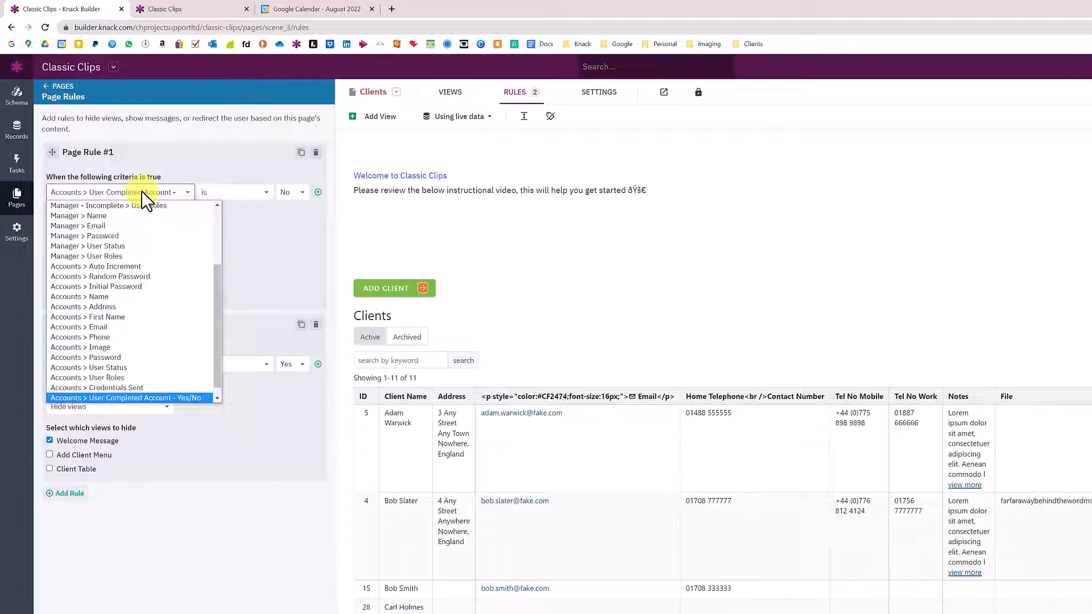
left_click(248, 210)
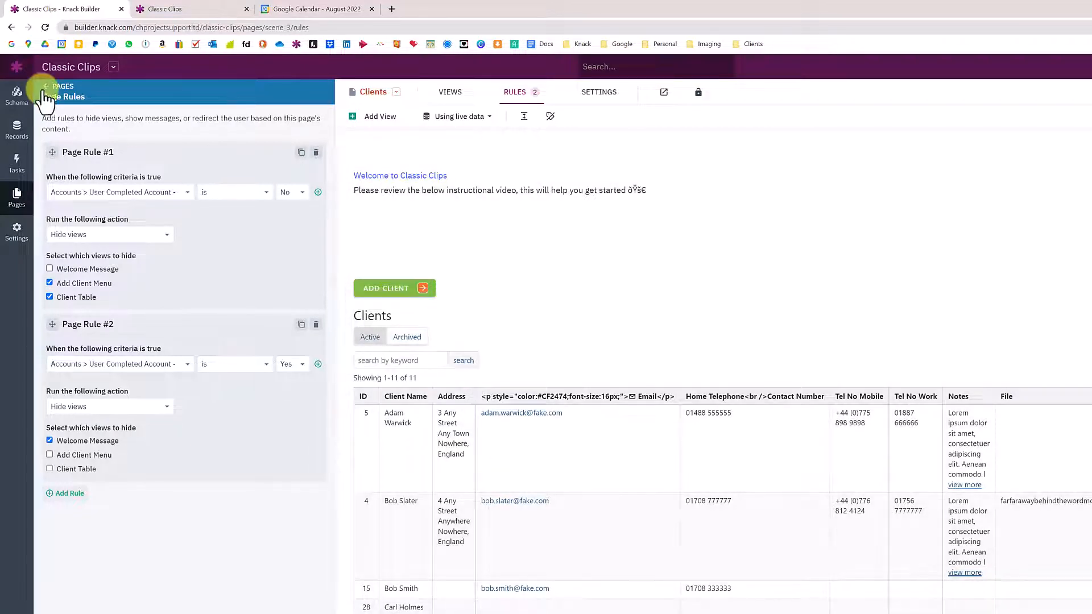
left_click(52, 86)
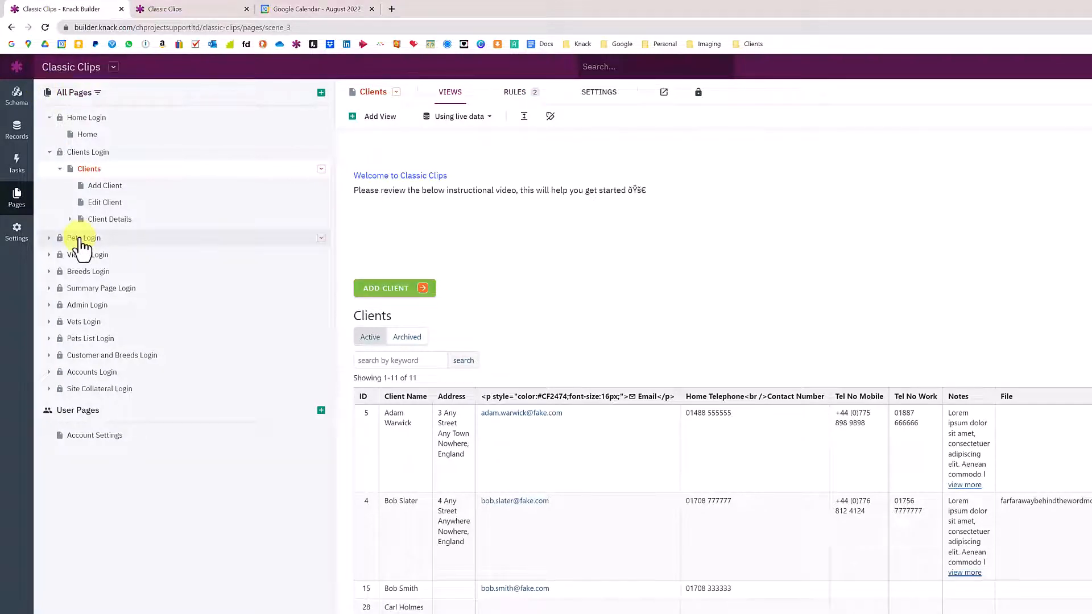
- Check which user roles the Pets Login page allows to access its child pages
left_click(81, 240)
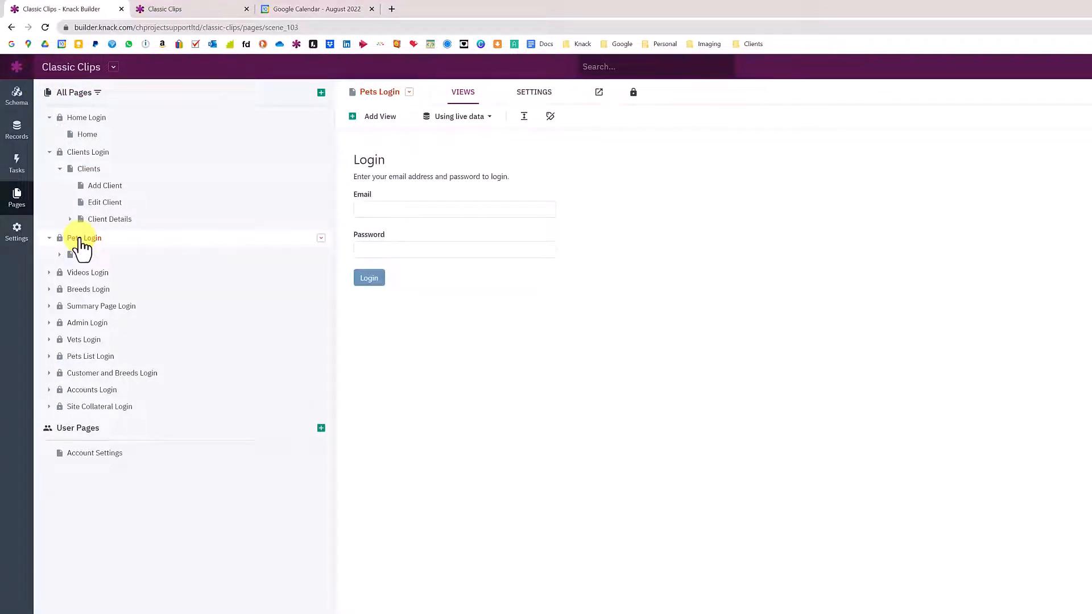
left_click(633, 95)
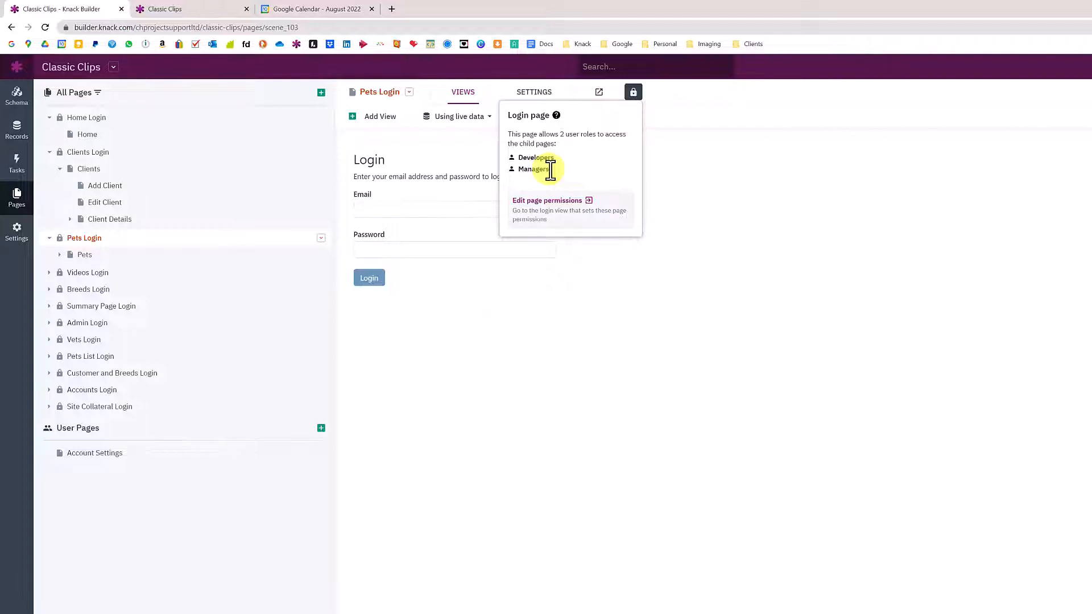
- Examine the Clients page's welcome rich text through to its Account Settings link, widening the editing area
left_click(89, 171)
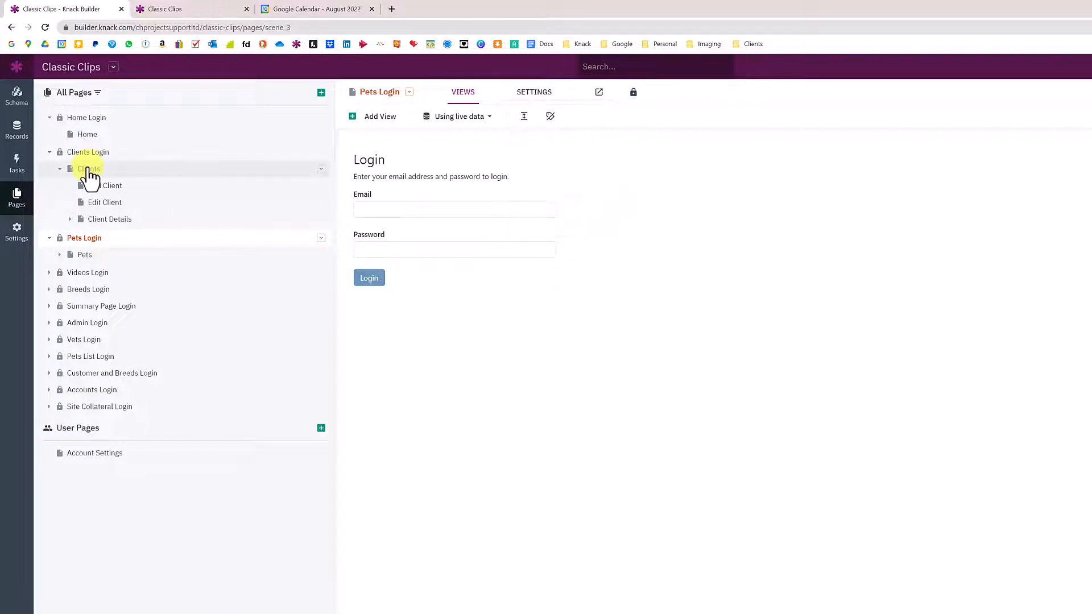
left_click(90, 170)
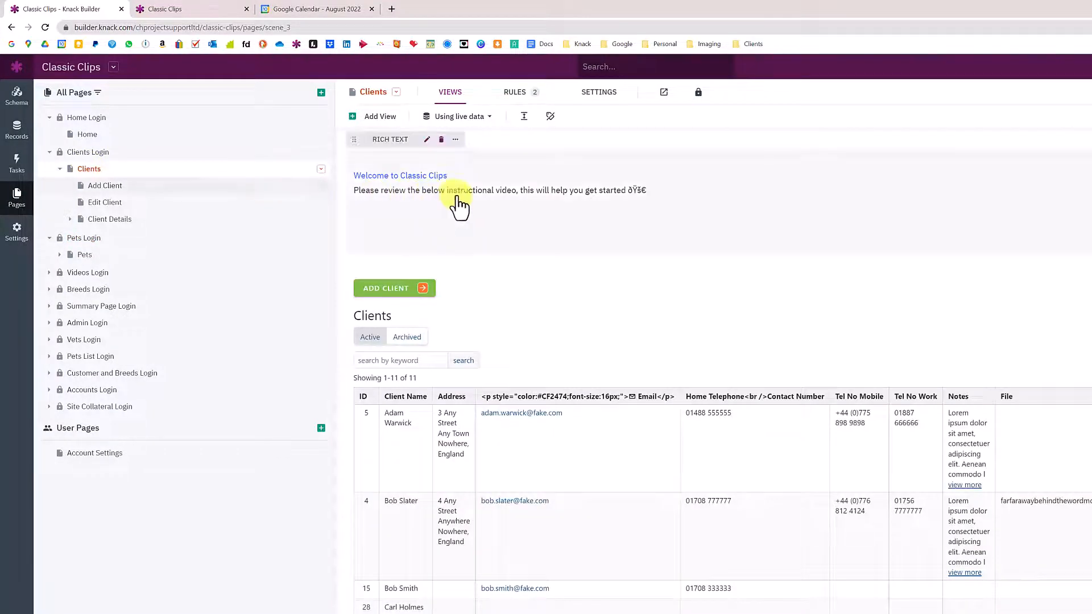
left_click(509, 209)
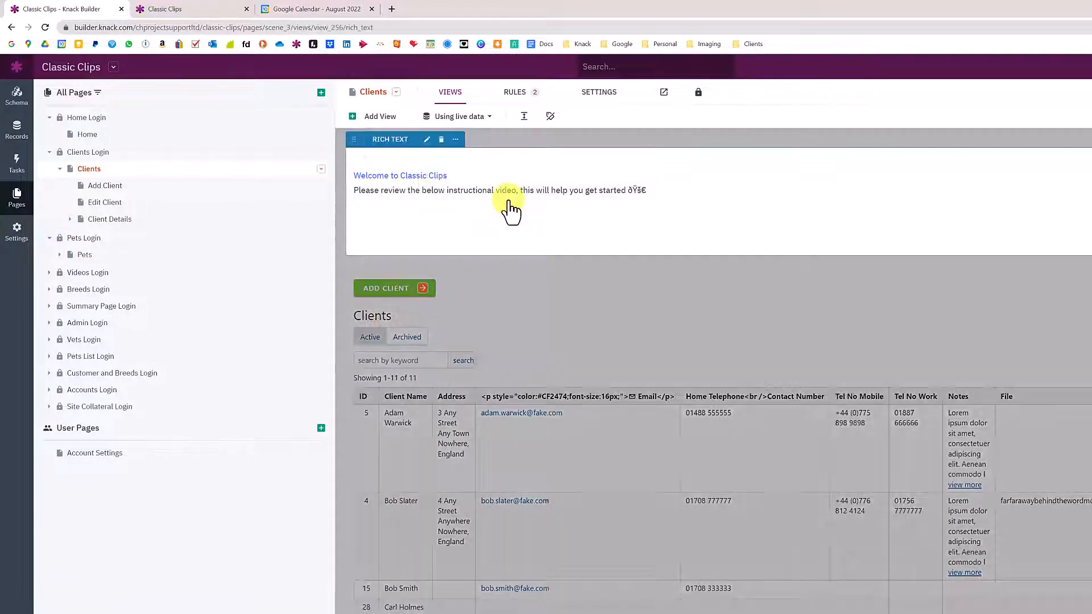
left_click_drag(336, 253, 409, 257)
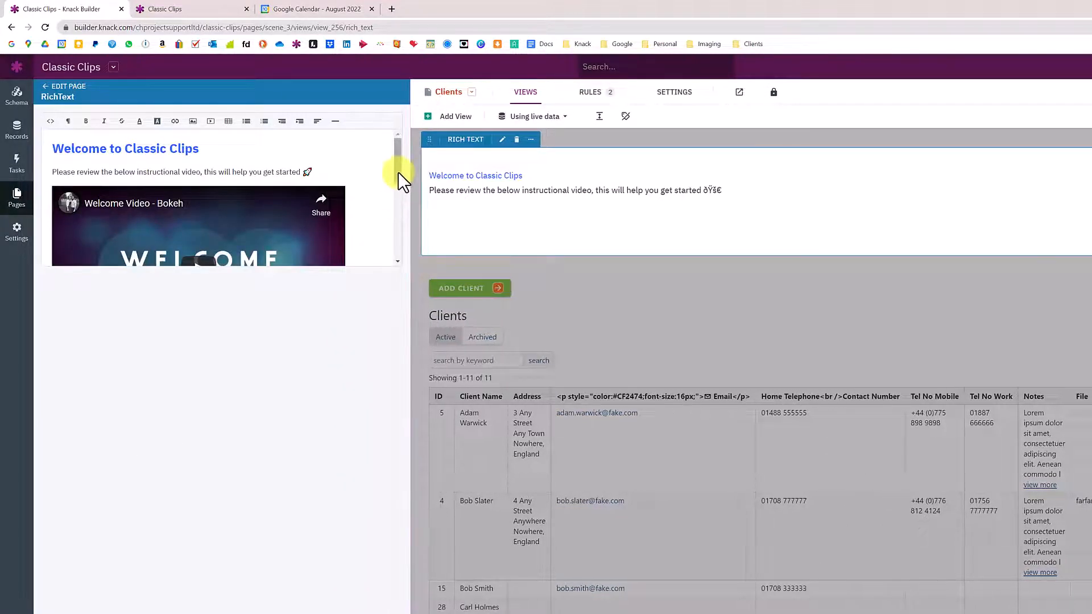
left_click_drag(398, 172, 398, 243)
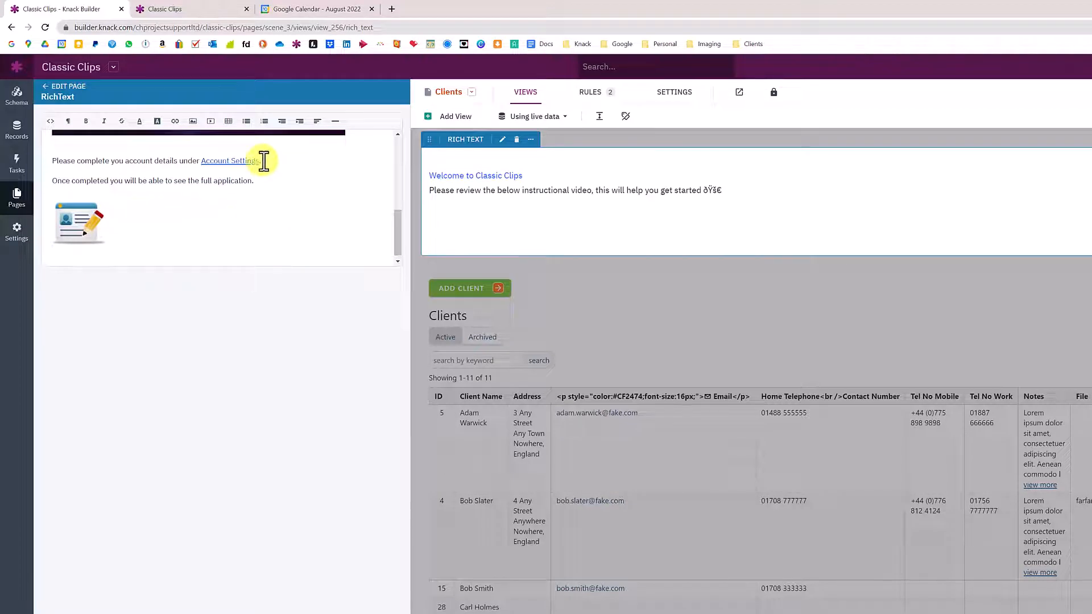
left_click_drag(262, 161, 202, 160)
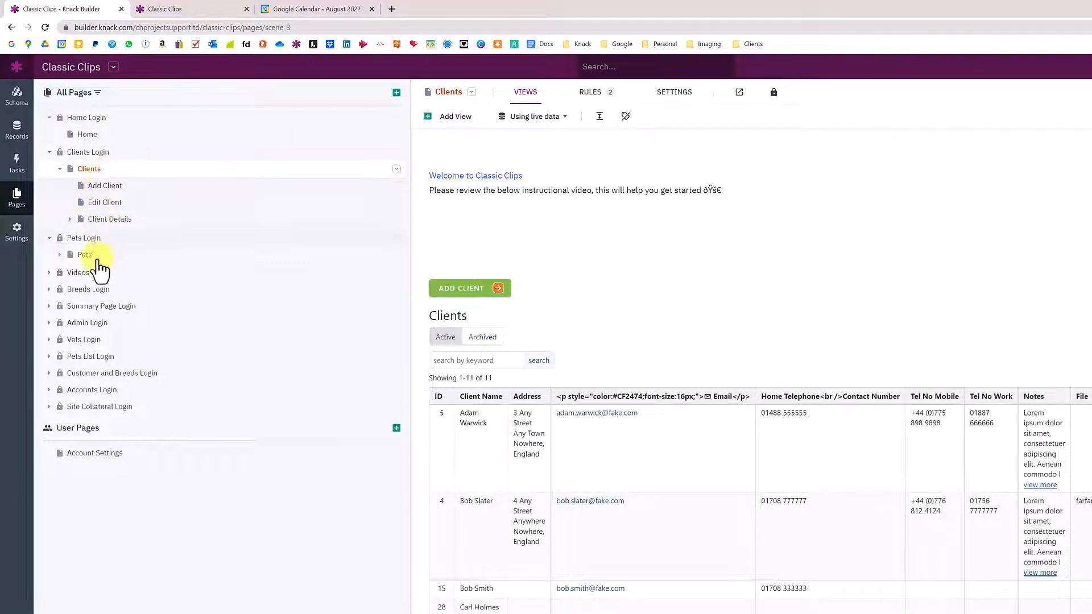
- Inspect the Account Settings user page's name, URL and permission settings without changing them
left_click(96, 454)
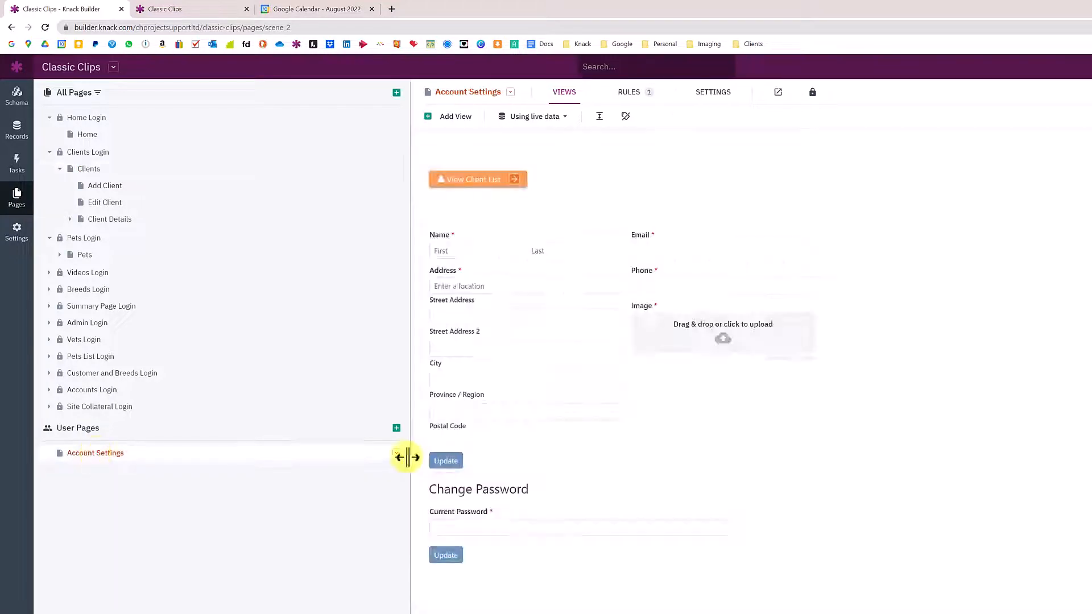
left_click(396, 454)
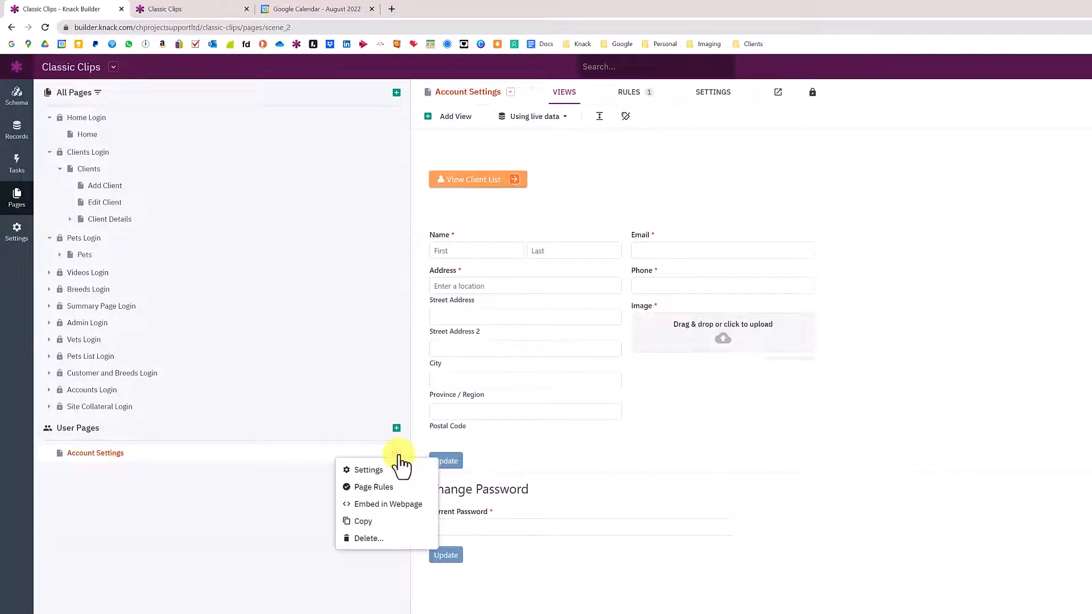
left_click(368, 470)
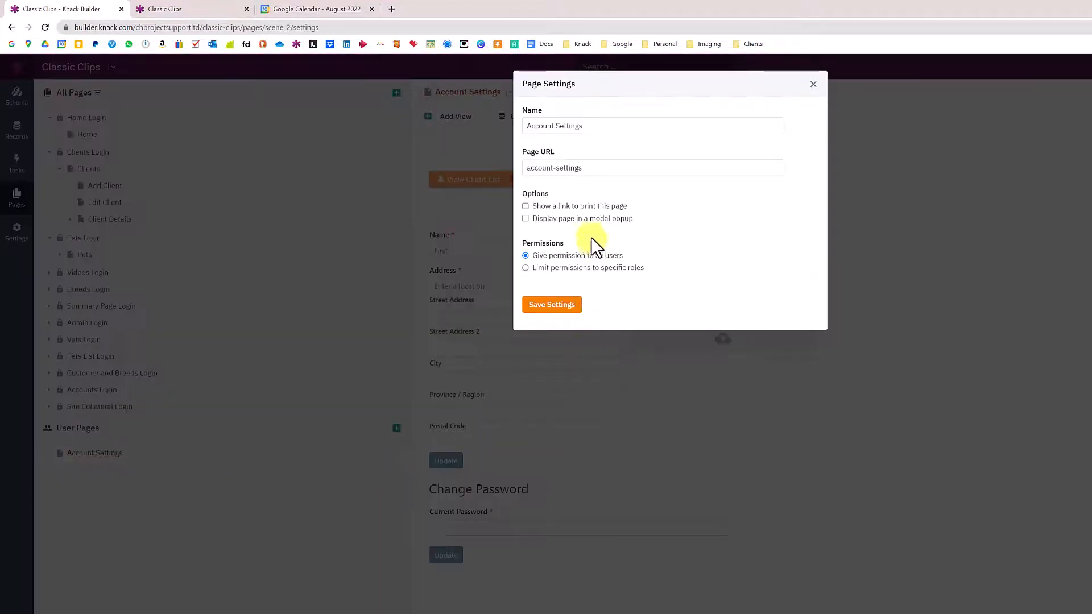
left_click(813, 84)
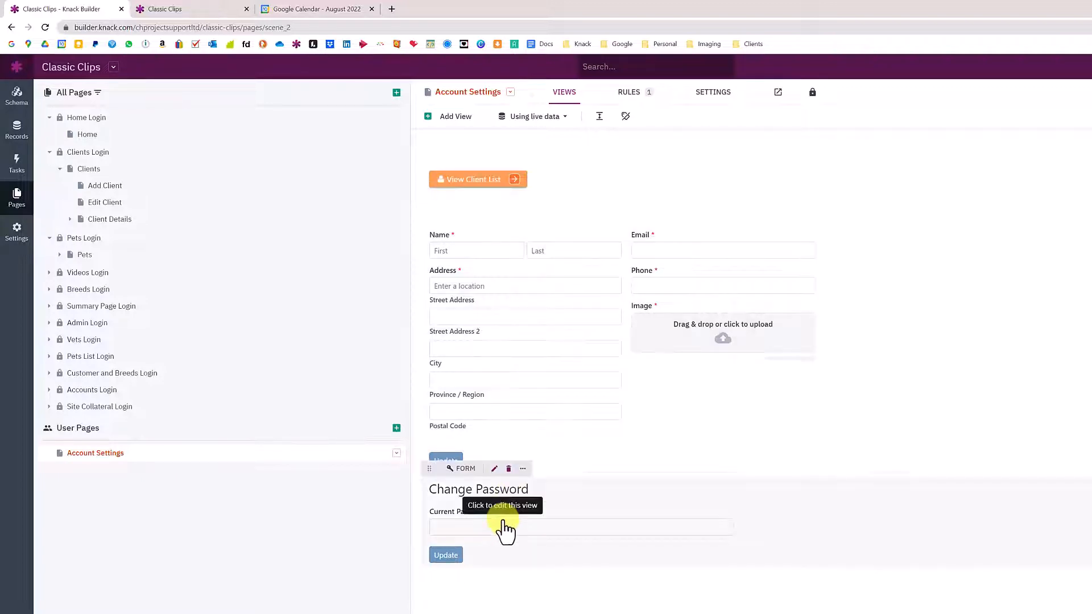
- Review the field inputs available for the account details form on the Account Settings page
left_click(544, 301)
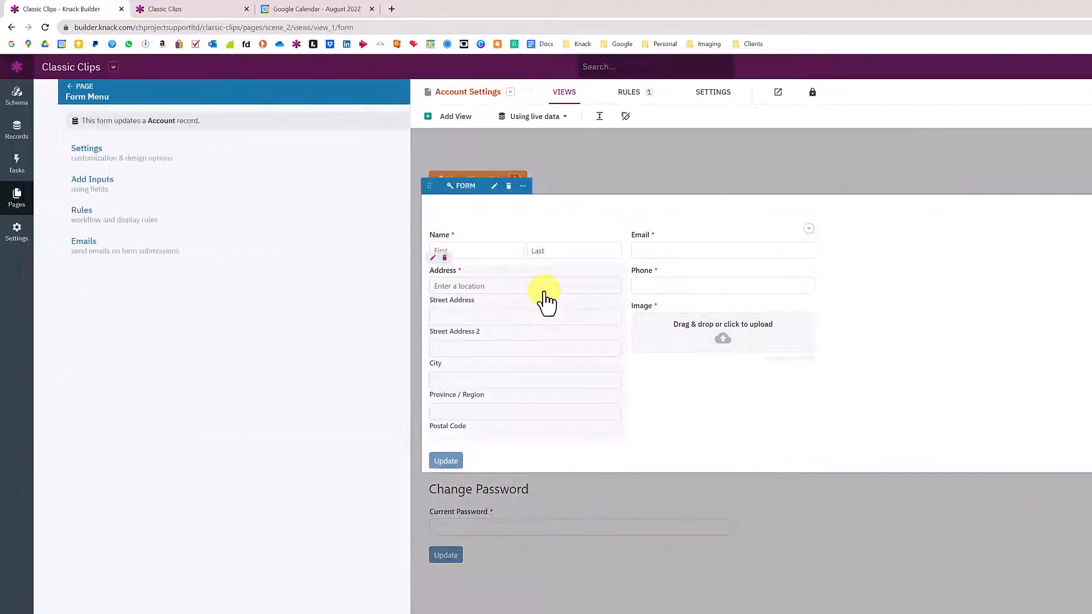
left_click(139, 194)
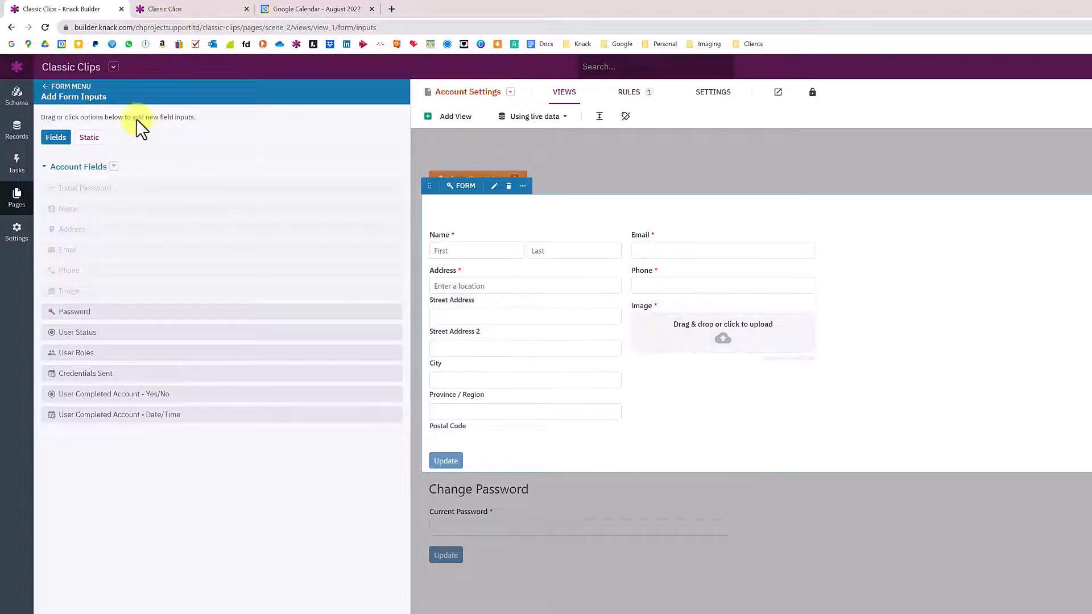
left_click(50, 96)
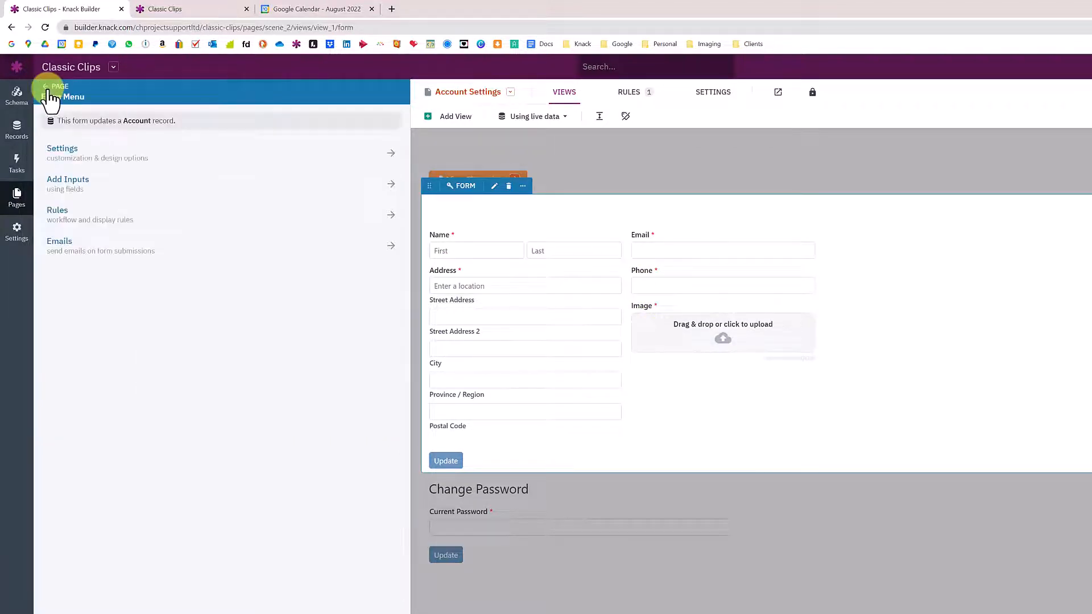
- Examine the account details form's record rule that updates the user role and account completion fields
left_click(87, 226)
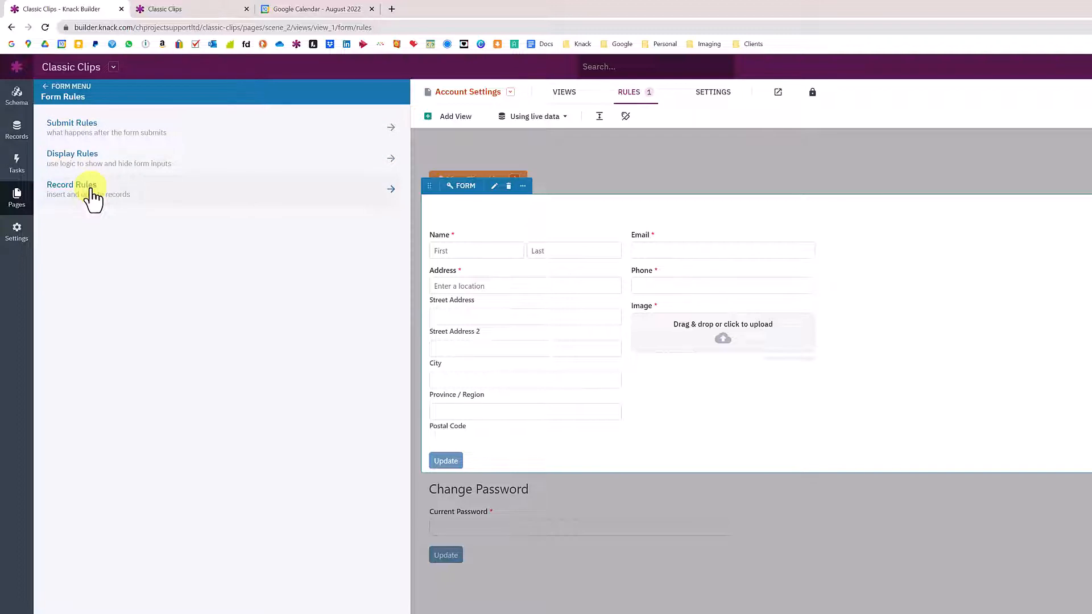
left_click(92, 197)
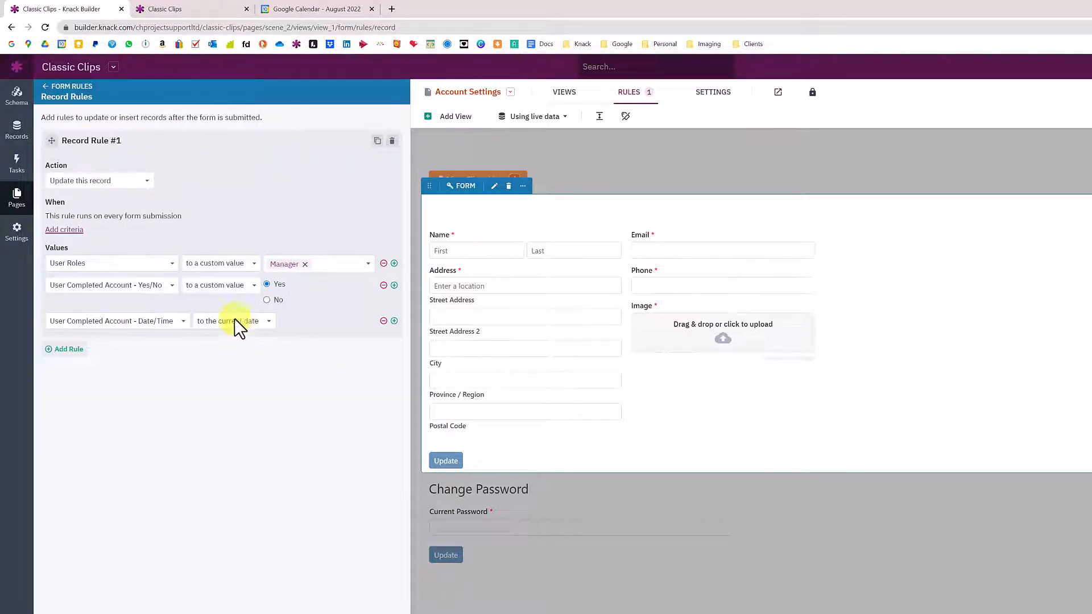
left_click(45, 89)
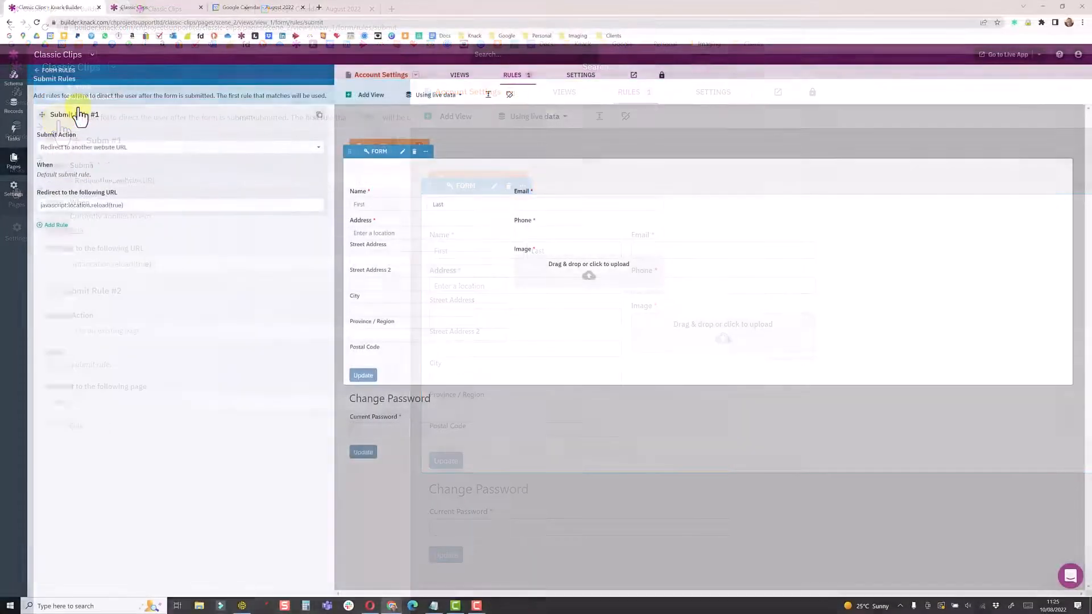
- Examine the account details form's submit rule, including its submit action options and redirect URL
left_click(86, 147)
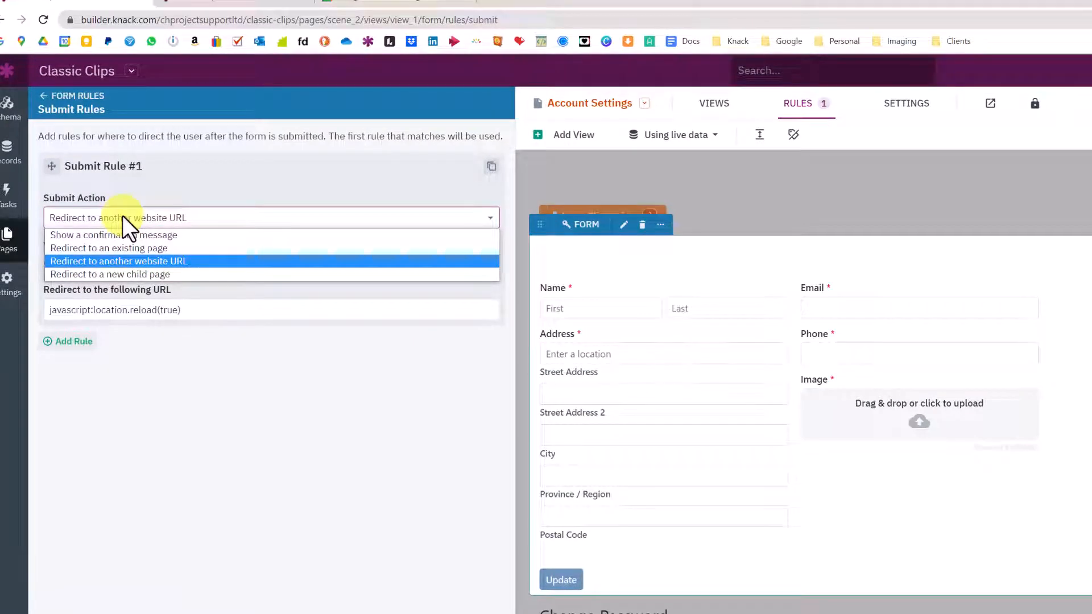
left_click(189, 294)
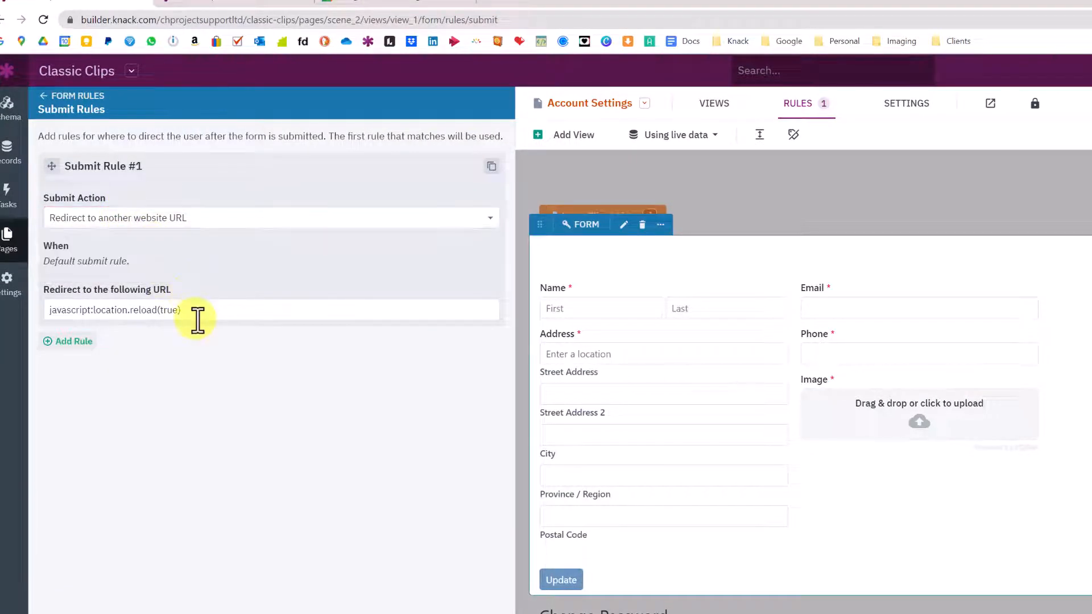
left_click_drag(194, 310, 48, 313)
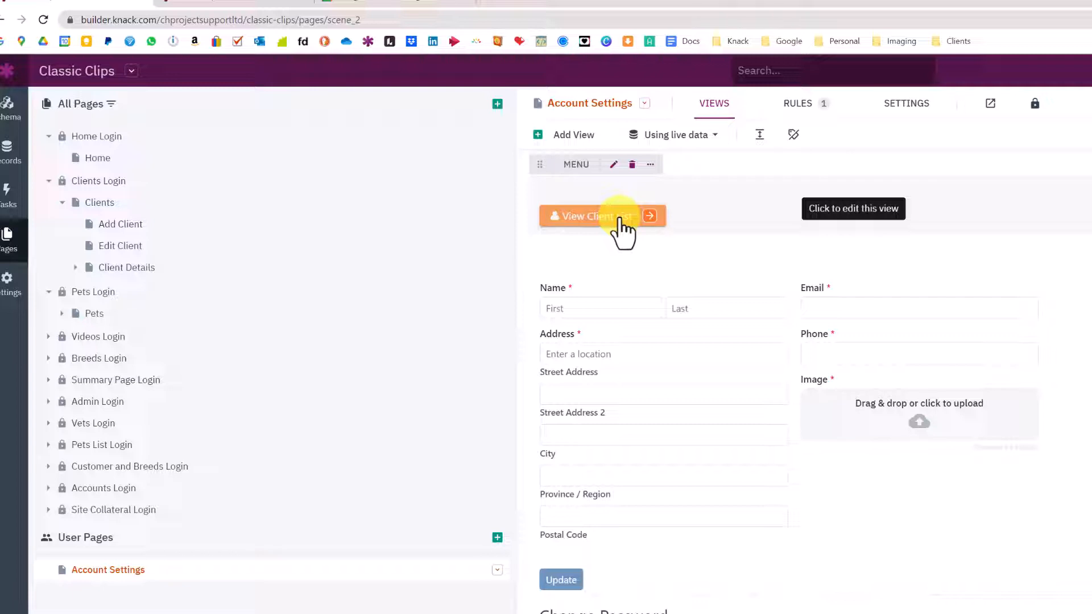
- Examine the Account Settings page rule that hides the Client List Menu Link when User Completed Account is No
left_click(799, 104)
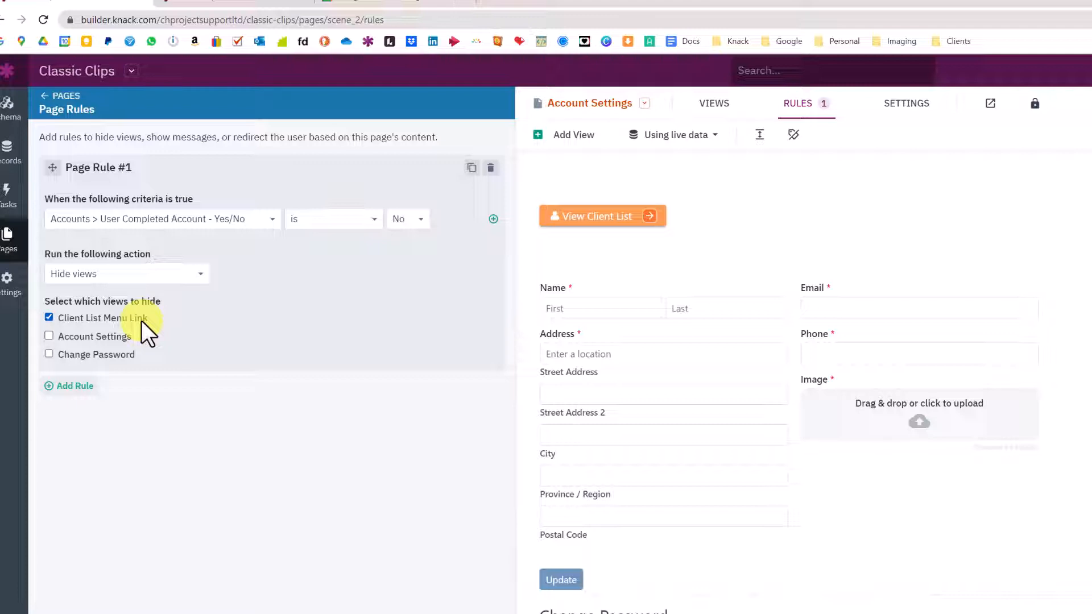
mouse_move(732, 234)
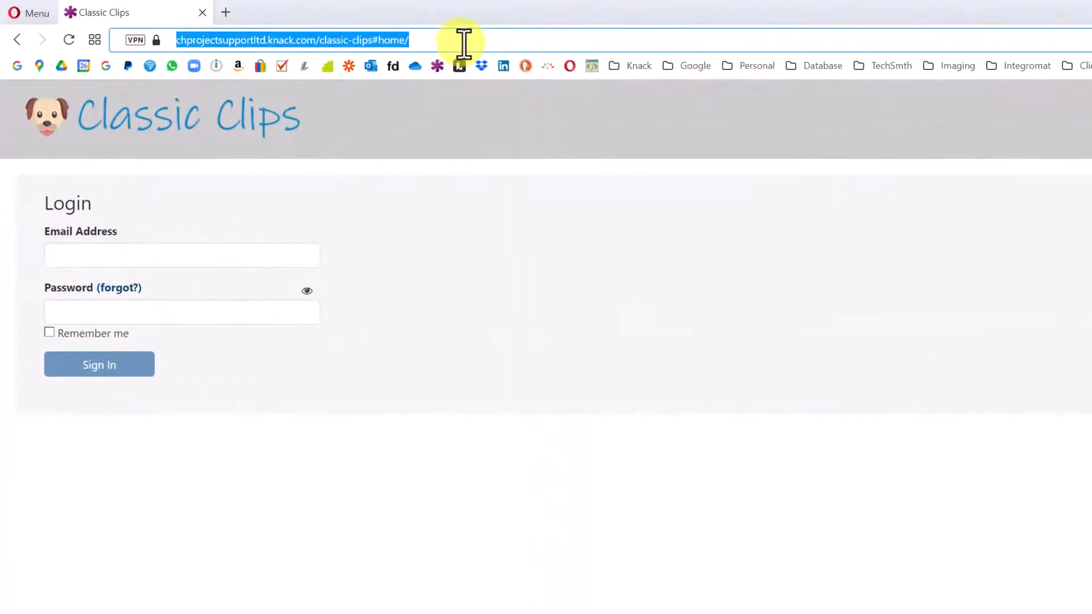
- Switch to the live Classic Clips app in Opera, check the home URL and sign in with the manager's email and password
left_click(464, 43)
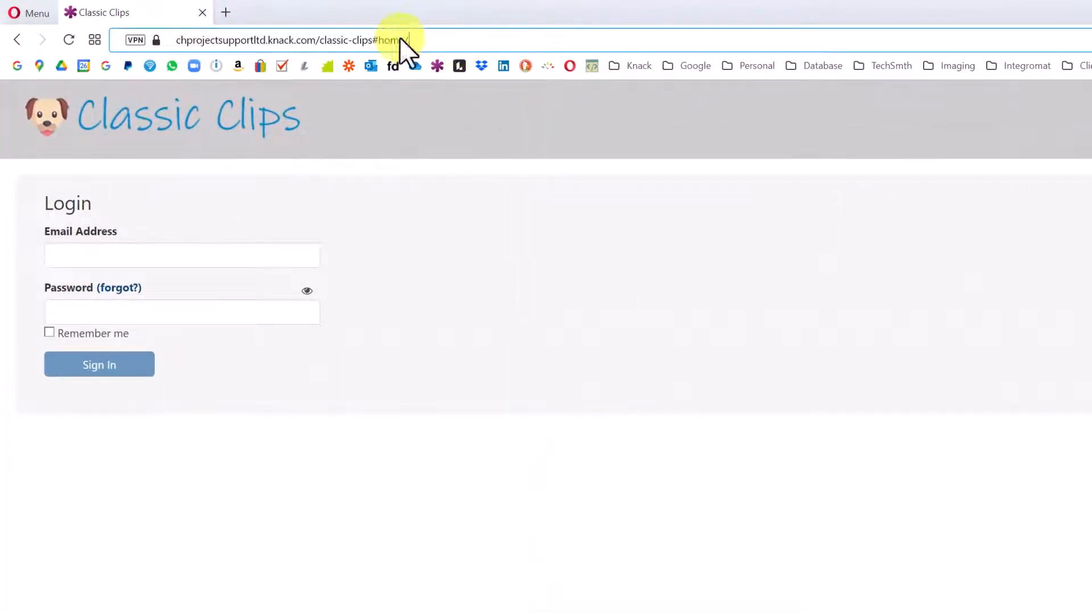
left_click_drag(382, 39, 408, 40)
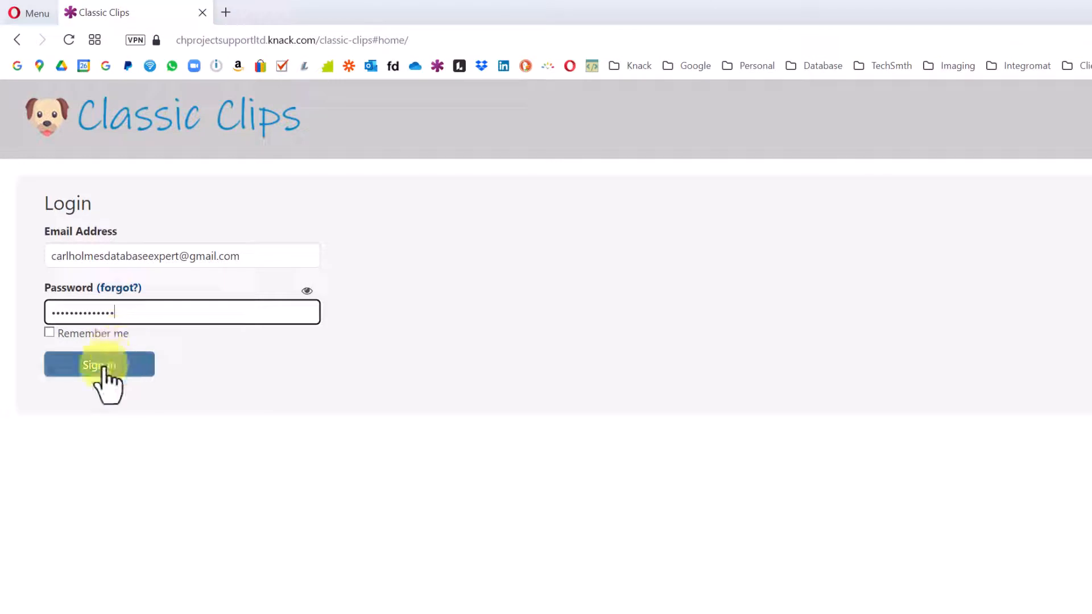
left_click(103, 367)
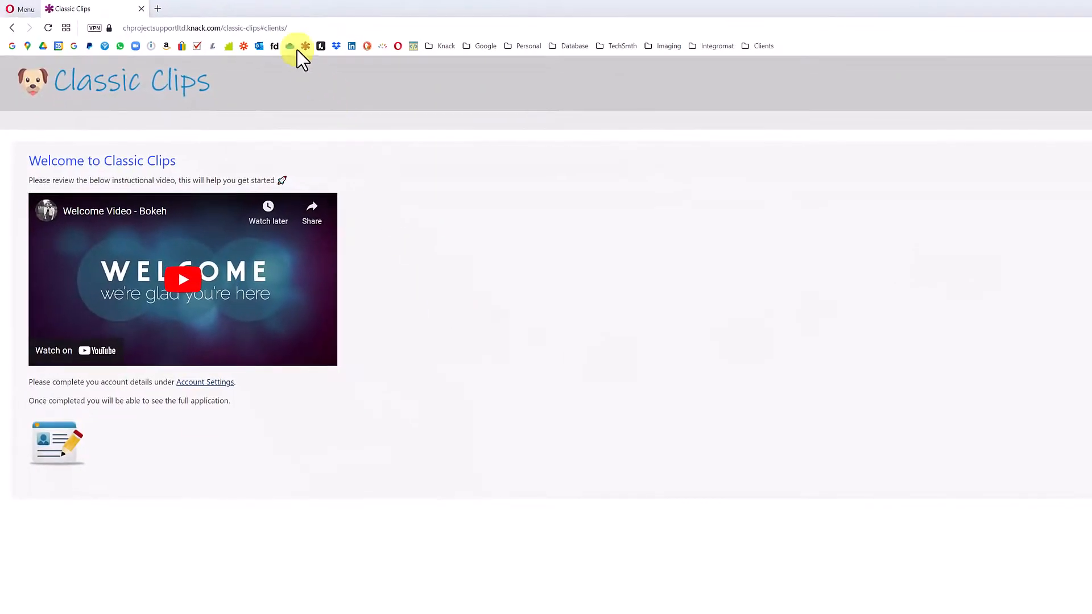
- Check the clients part of the landing page's URL and the welcome instructions pointing to Account Settings
left_click(263, 28)
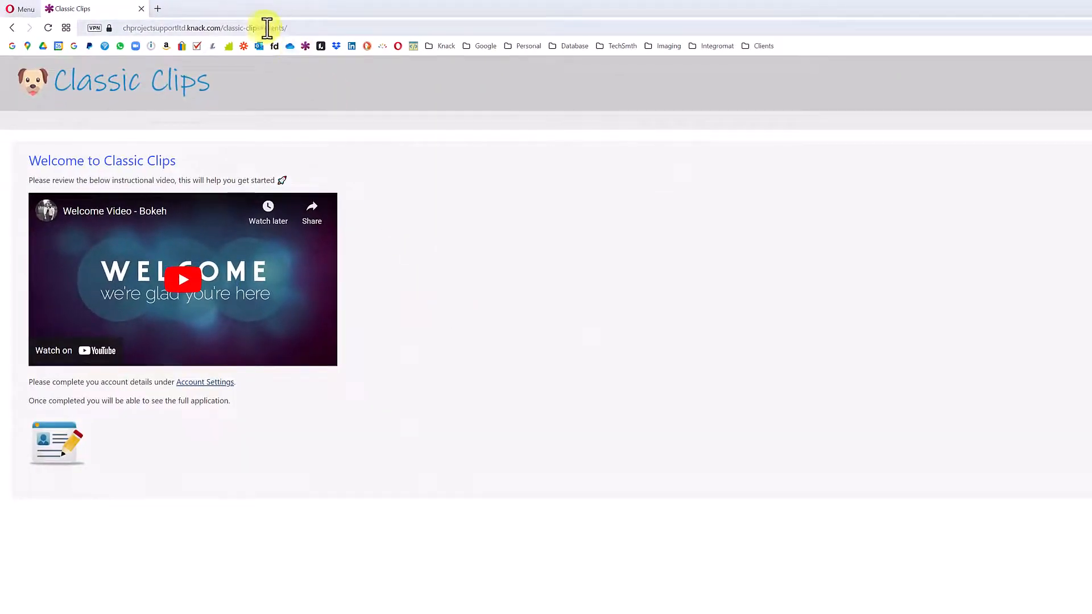
left_click_drag(263, 27, 290, 28)
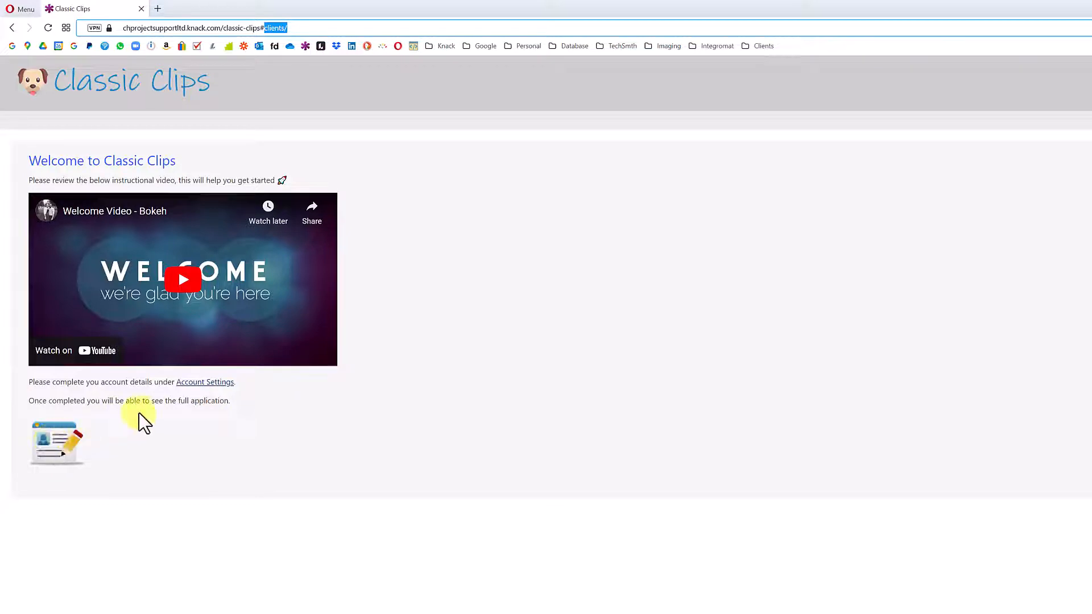
left_click_drag(236, 385, 176, 382)
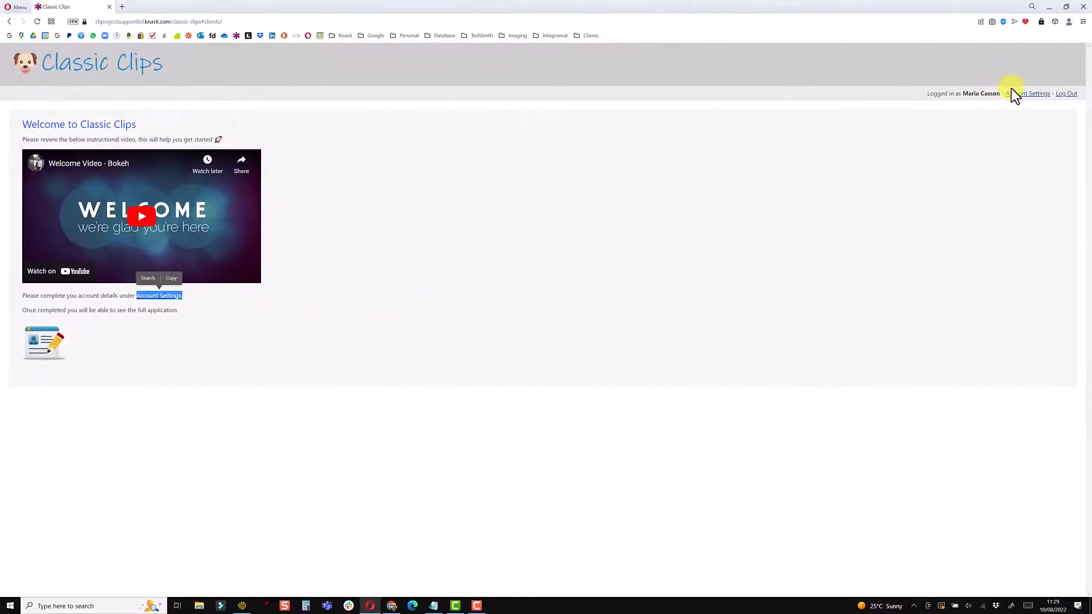
- Complete the manager's Account Settings with an address, phone number and the image businesswoman.jpg, and submit the update
left_click_drag(1004, 93, 1048, 94)
left_click(1026, 94)
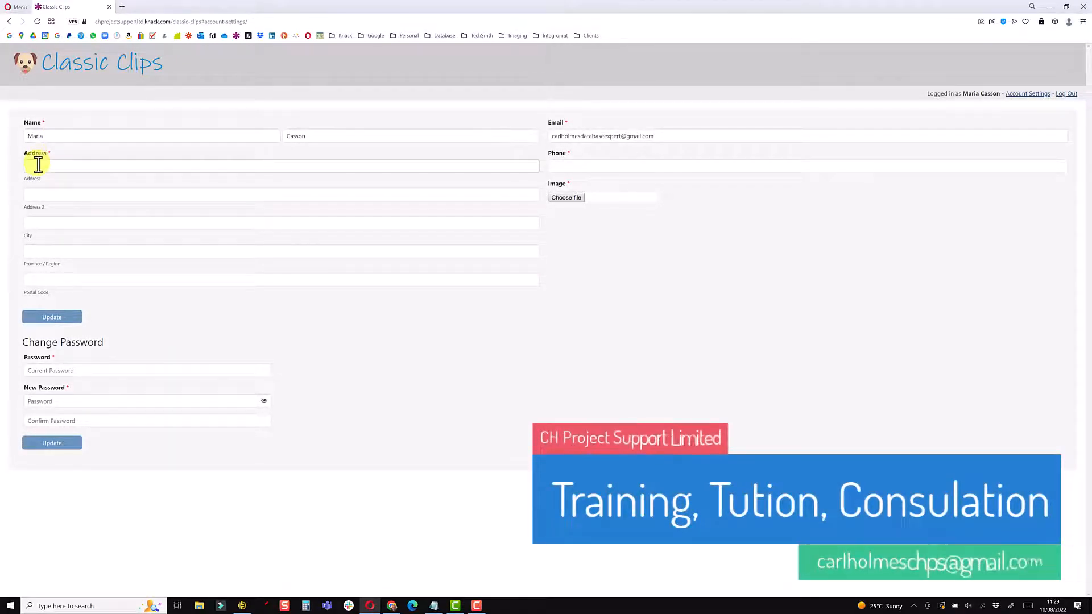
left_click(572, 165)
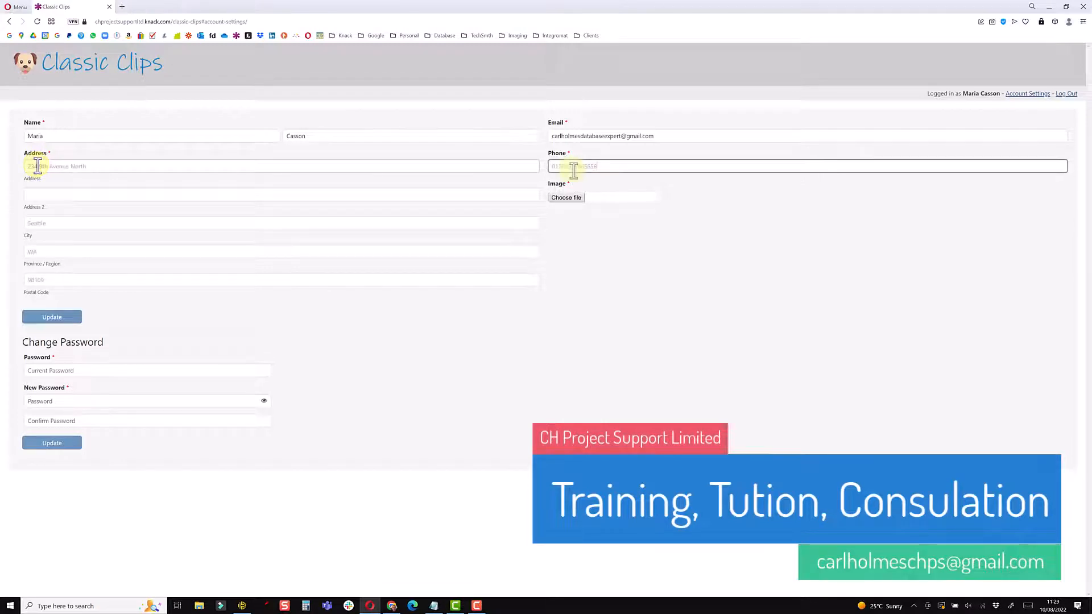
left_click(585, 231)
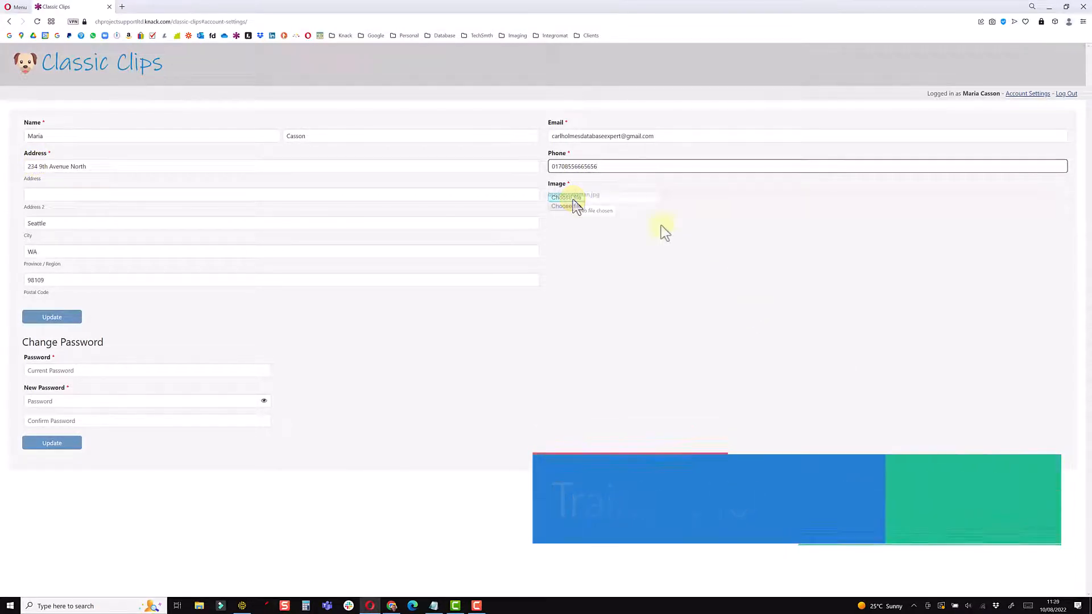
left_click_drag(600, 195, 574, 194)
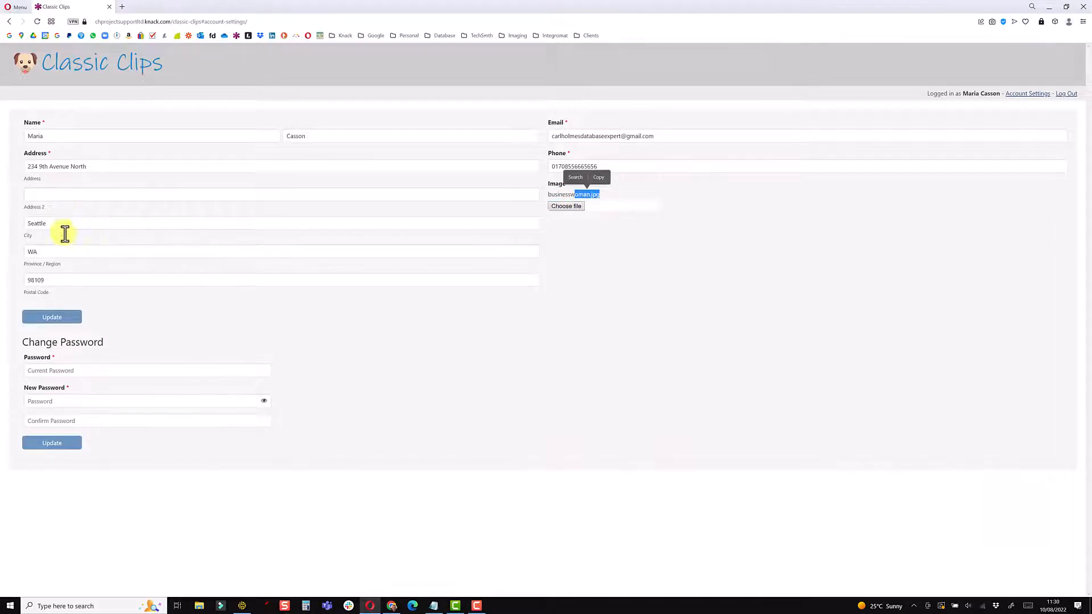
left_click(45, 319)
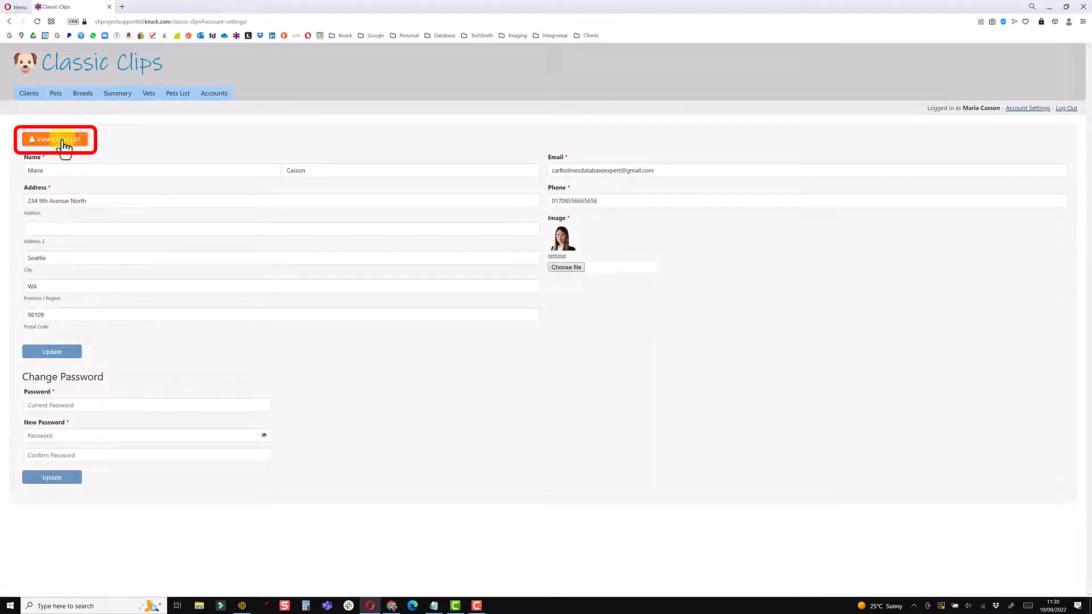
- Browse the Clients and Pets pages of the live app as the onboarded manager
left_click(29, 97)
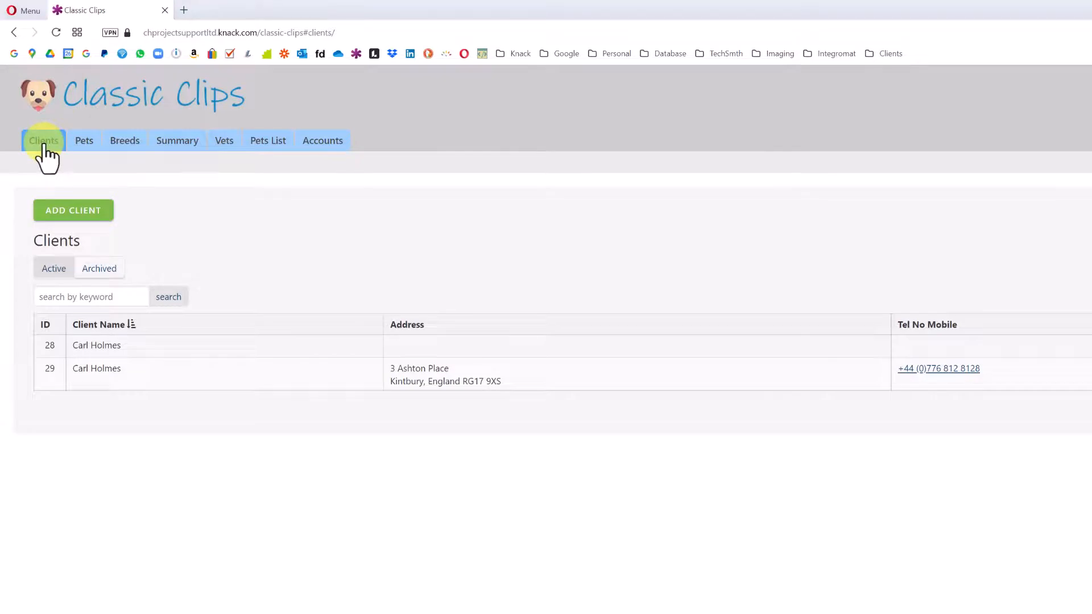
left_click(88, 146)
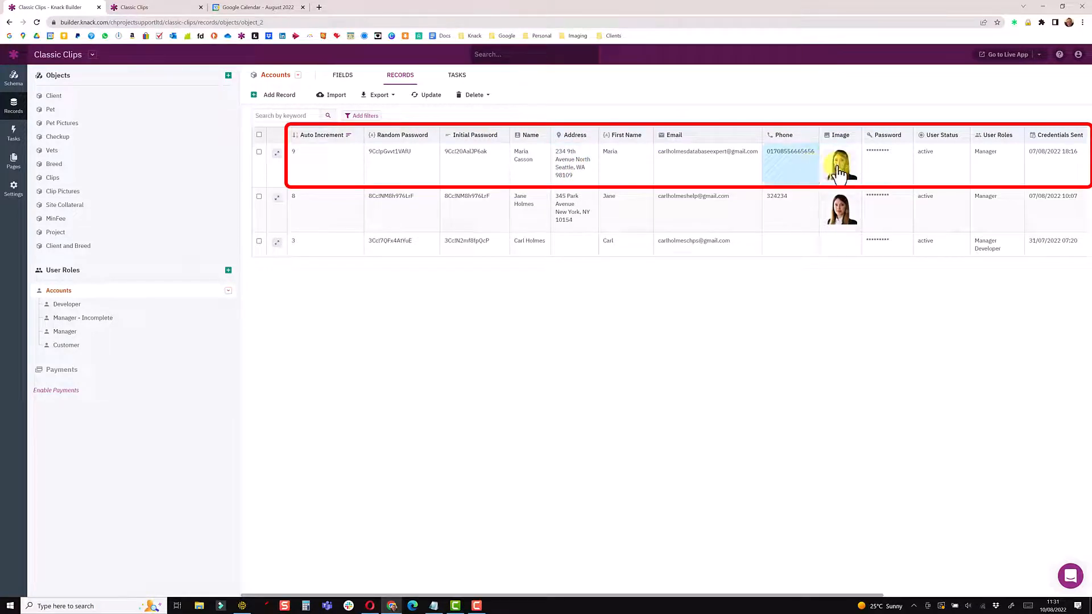
- Switch to the Knack Builder and examine the manager's Accounts record, including the user role and account completion fields
scroll(848, 174, "right", 5)
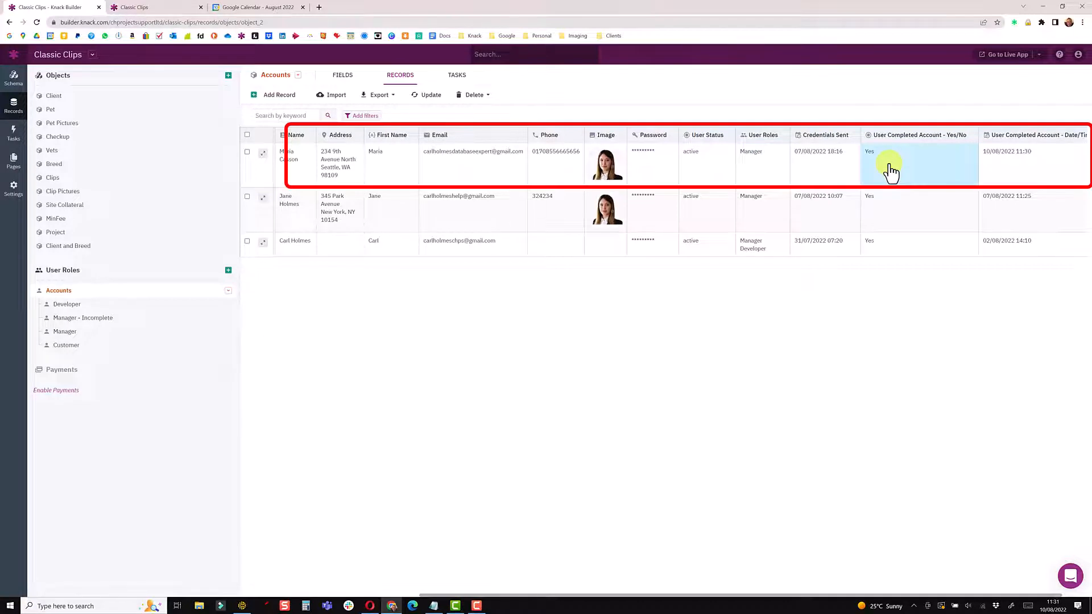
scroll(910, 170, "right", 1)
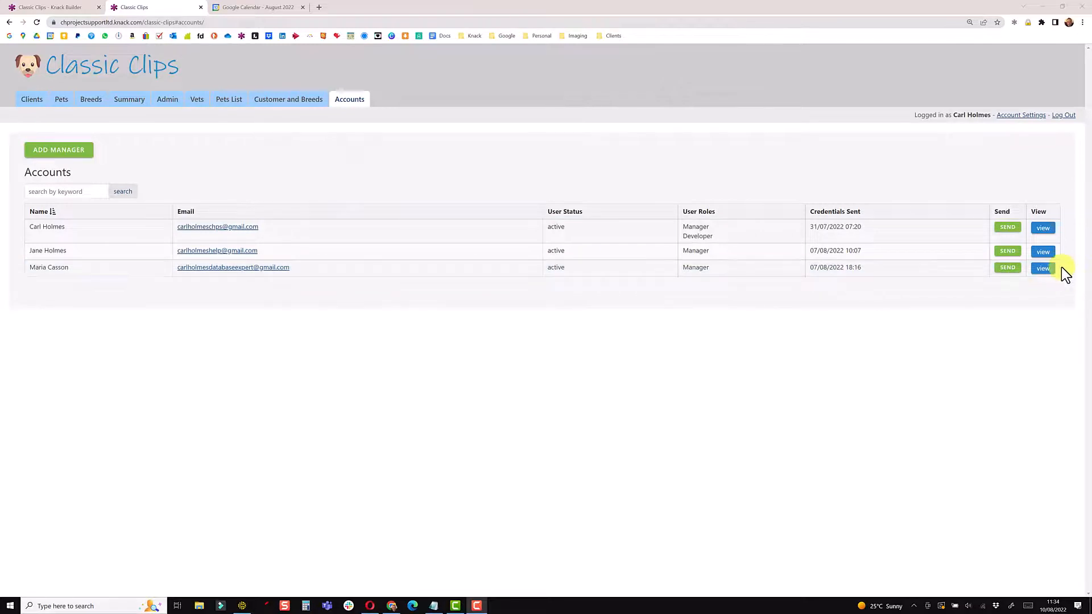
- Review the onboarded manager's account details, enlarged photo and User Completed date in the live app, and close the details
left_click(1043, 269)
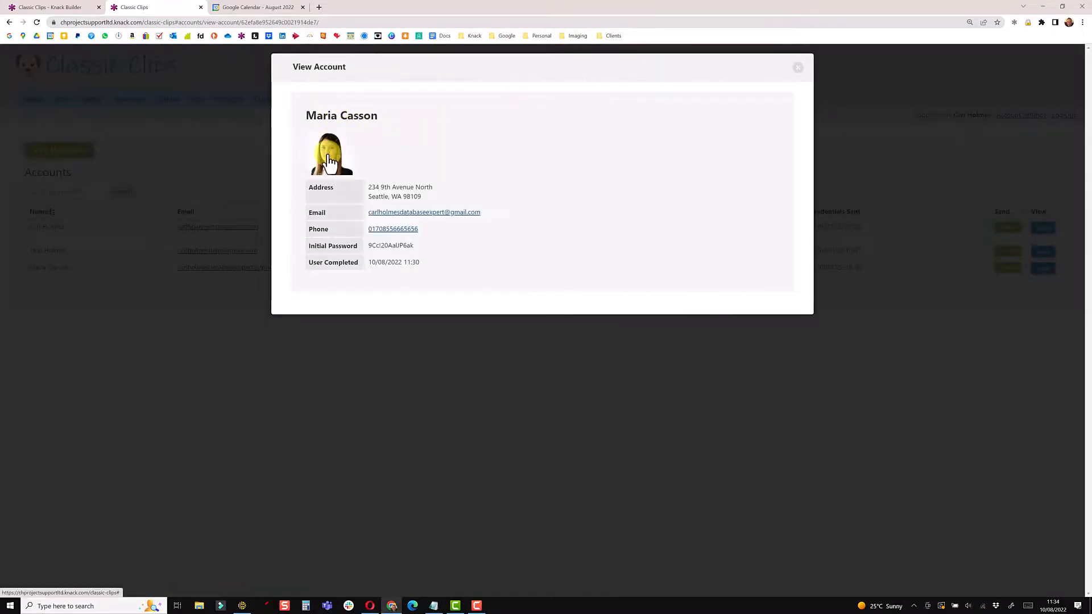
left_click(329, 158)
left_click(1072, 56)
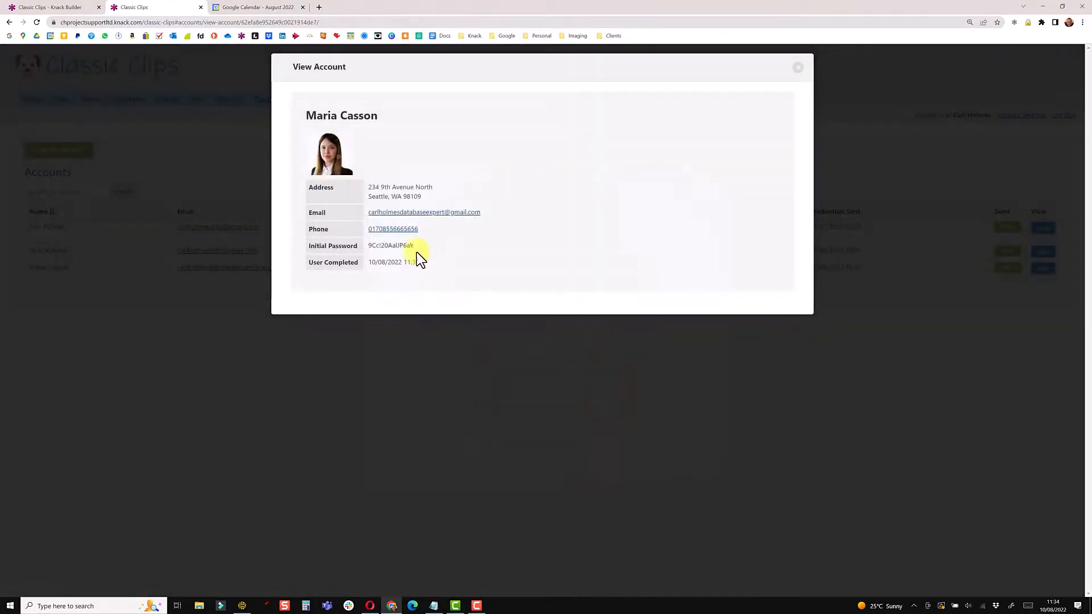
left_click_drag(372, 265, 417, 265)
left_click(799, 68)
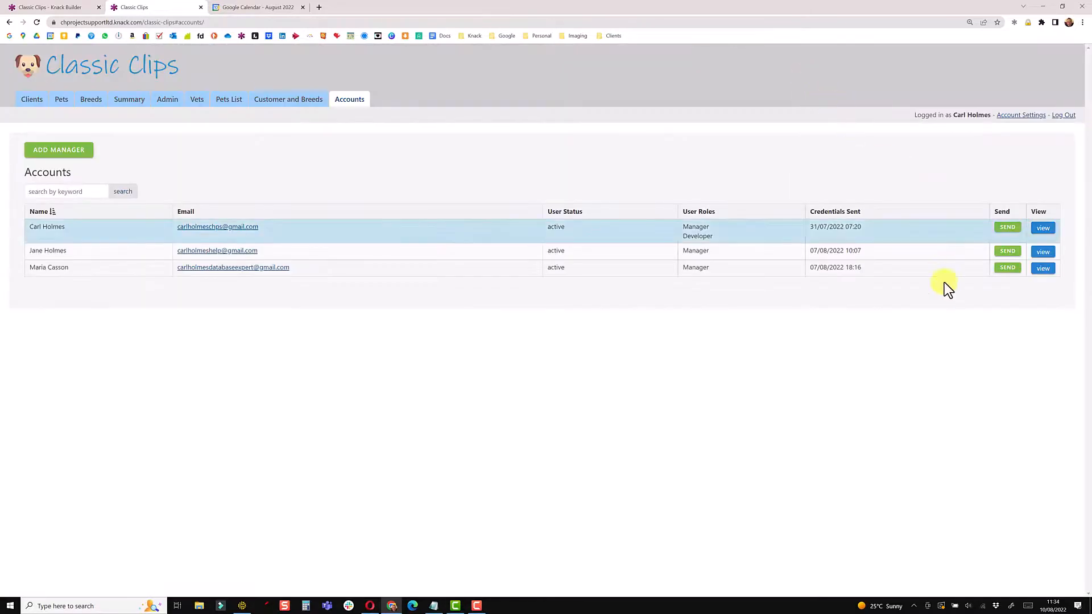
- Show the forgotten-password form from the live app's login page in Opera, and return to the Accounts list
left_click(1007, 268)
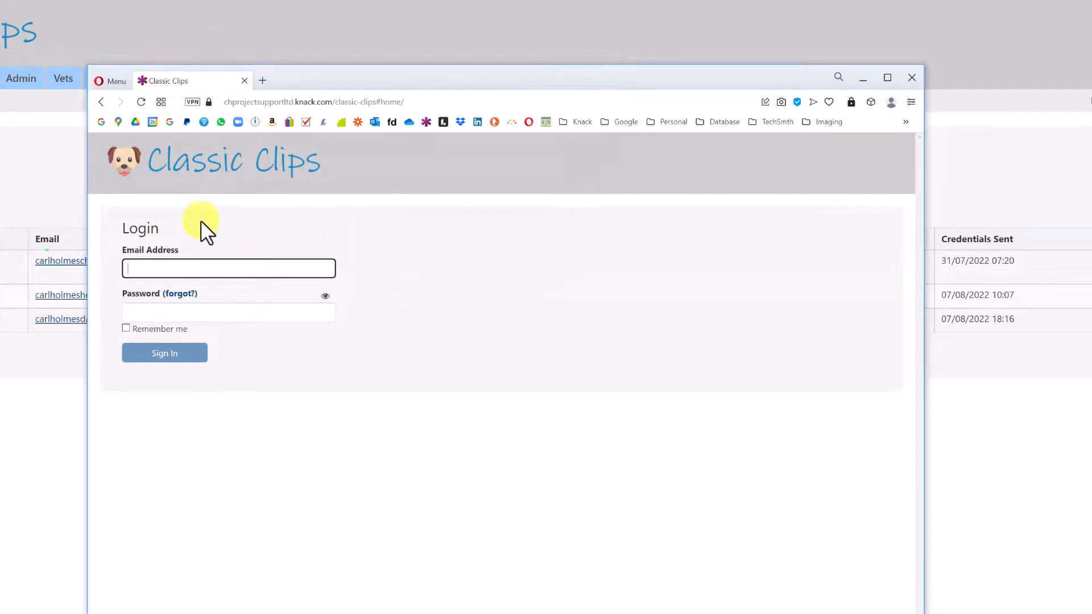
left_click(200, 293)
left_click_drag(200, 292, 163, 292)
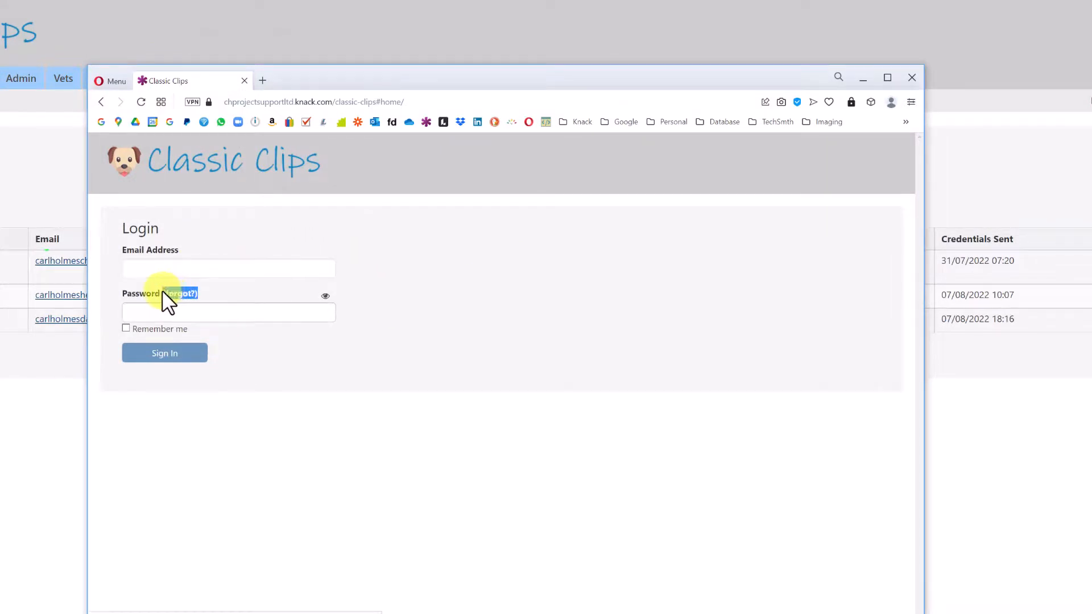
left_click(205, 296)
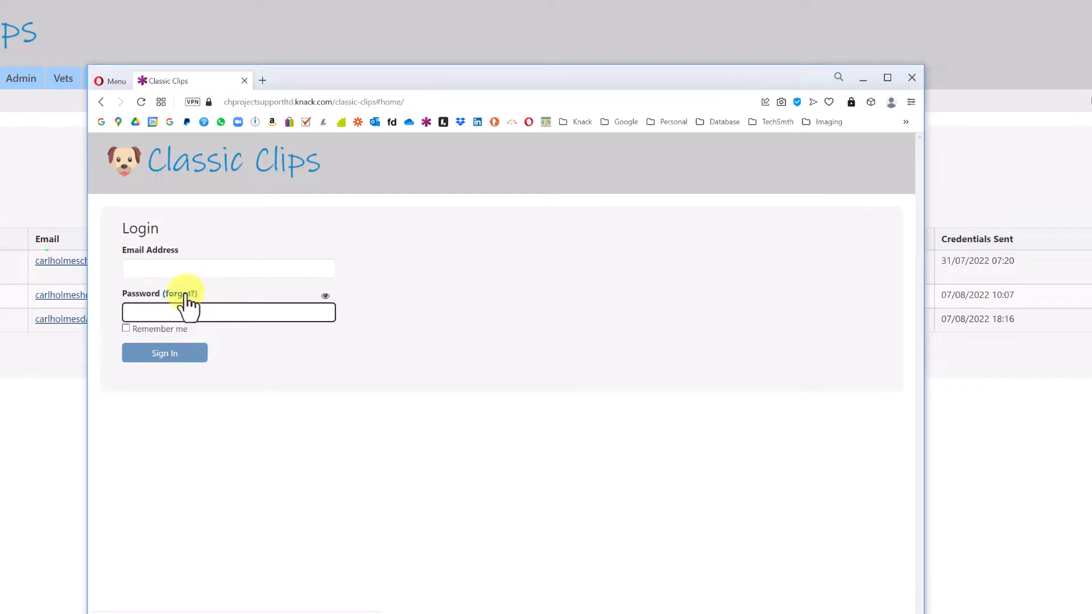
left_click(186, 293)
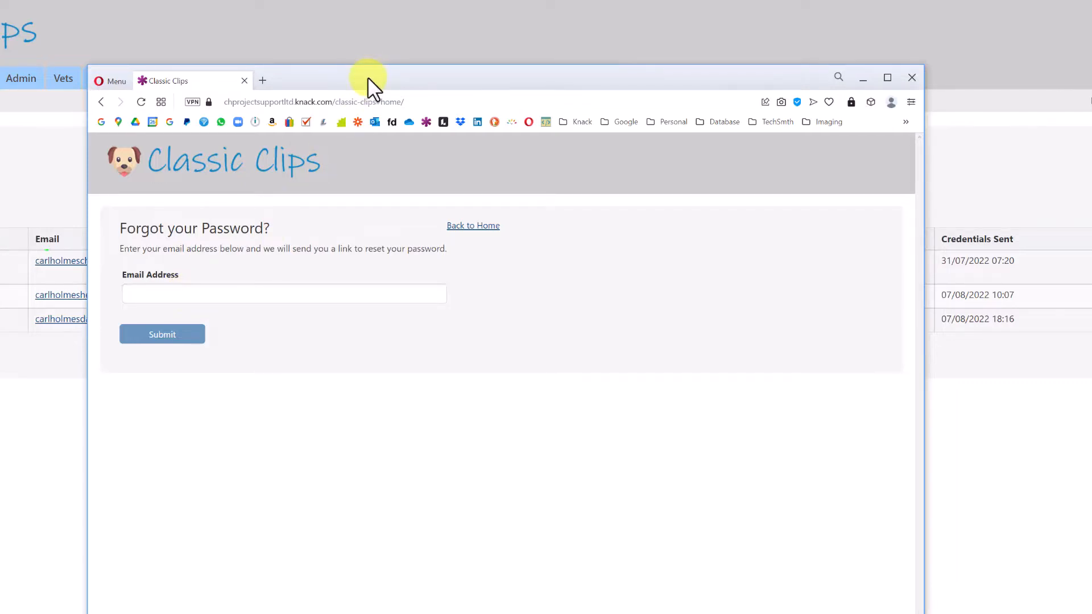
left_click_drag(367, 77, 1091, 267)
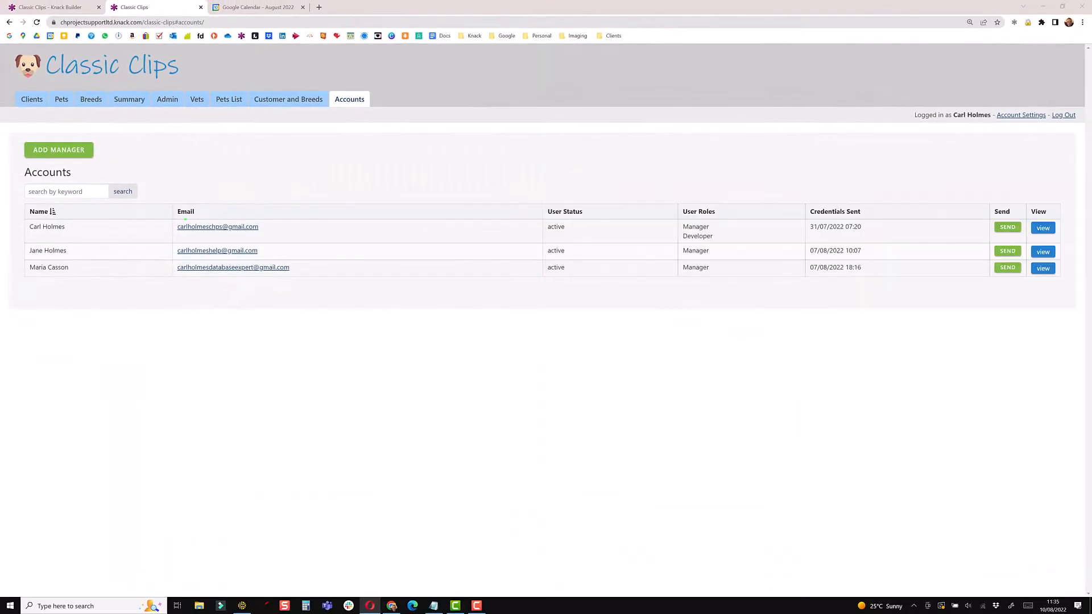
- Open the Send Credentials form for the onboarded manager in the Accounts list
left_click(1010, 270)
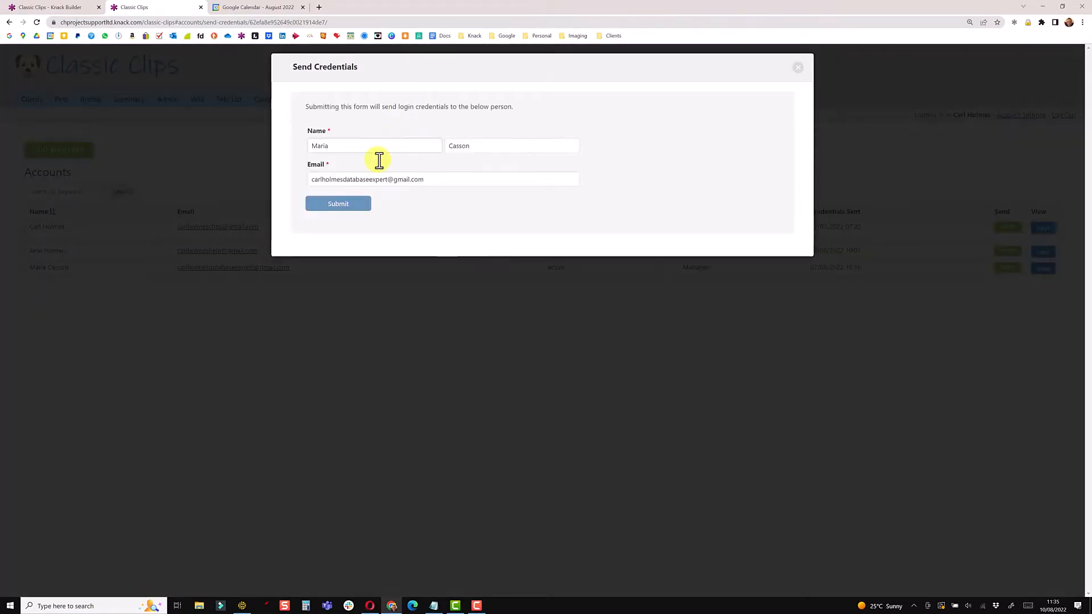